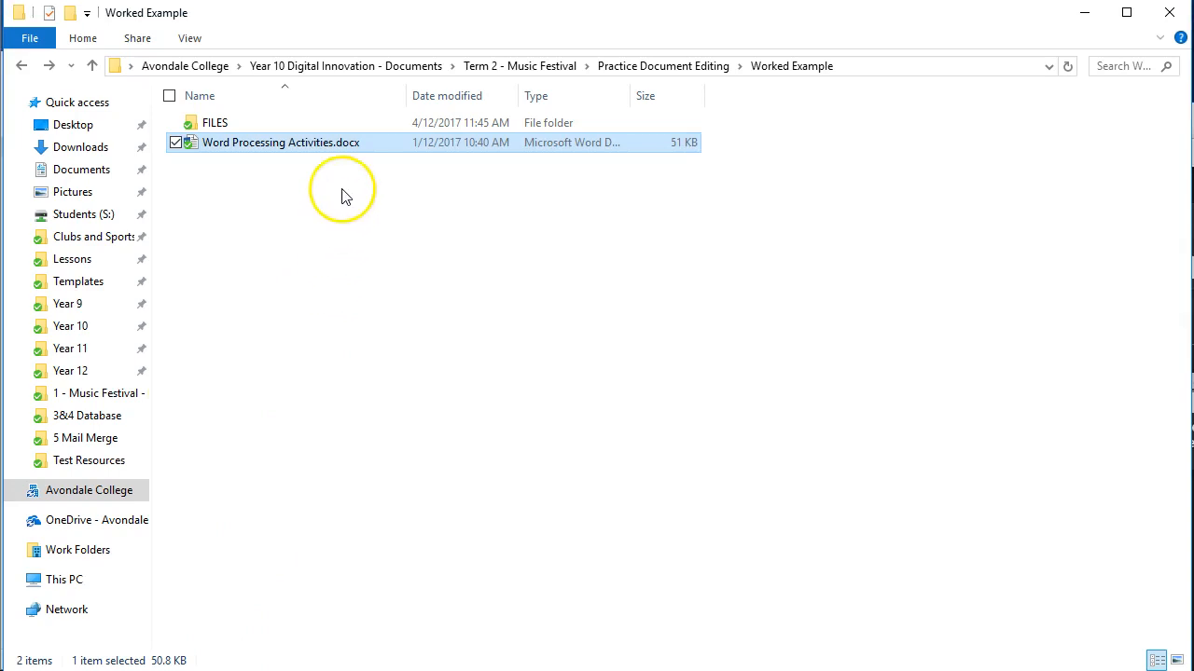
Open N10EKS.csv from the FILES folder in Excel and enlarge the Excel window to show the data
{"action": "left_click", "coordinate": [226, 128]}
{"action": "double_click", "coordinate": [227, 128]}
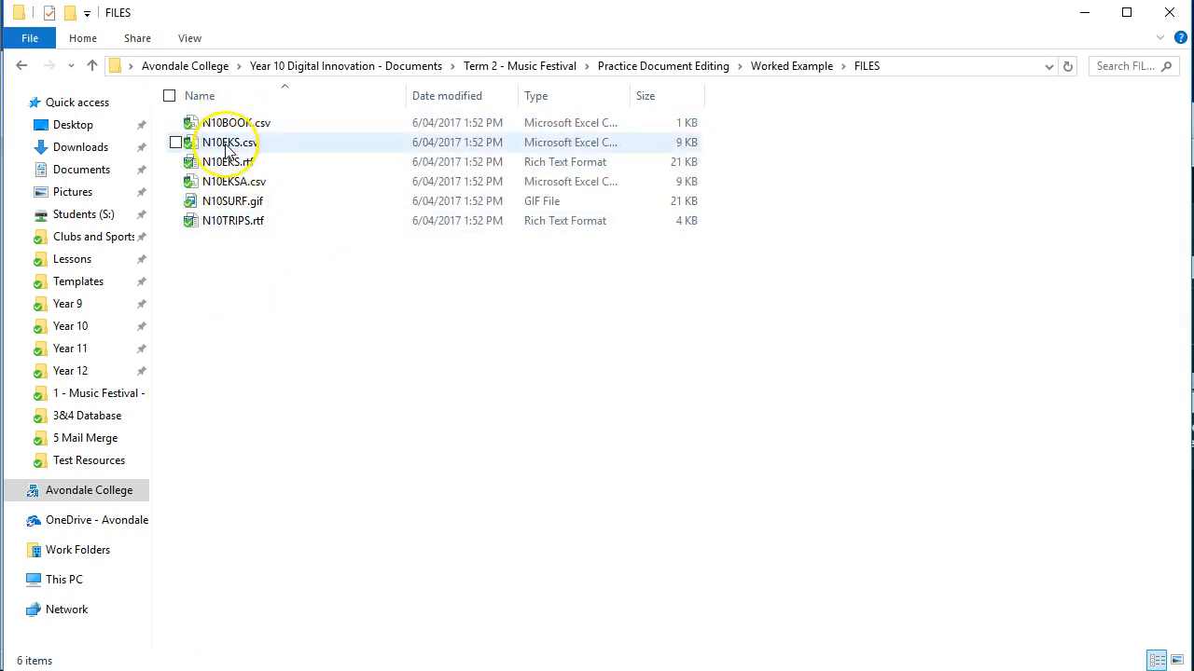
{"action": "left_click", "coordinate": [228, 143]}
{"action": "left_click", "coordinate": [228, 149]}
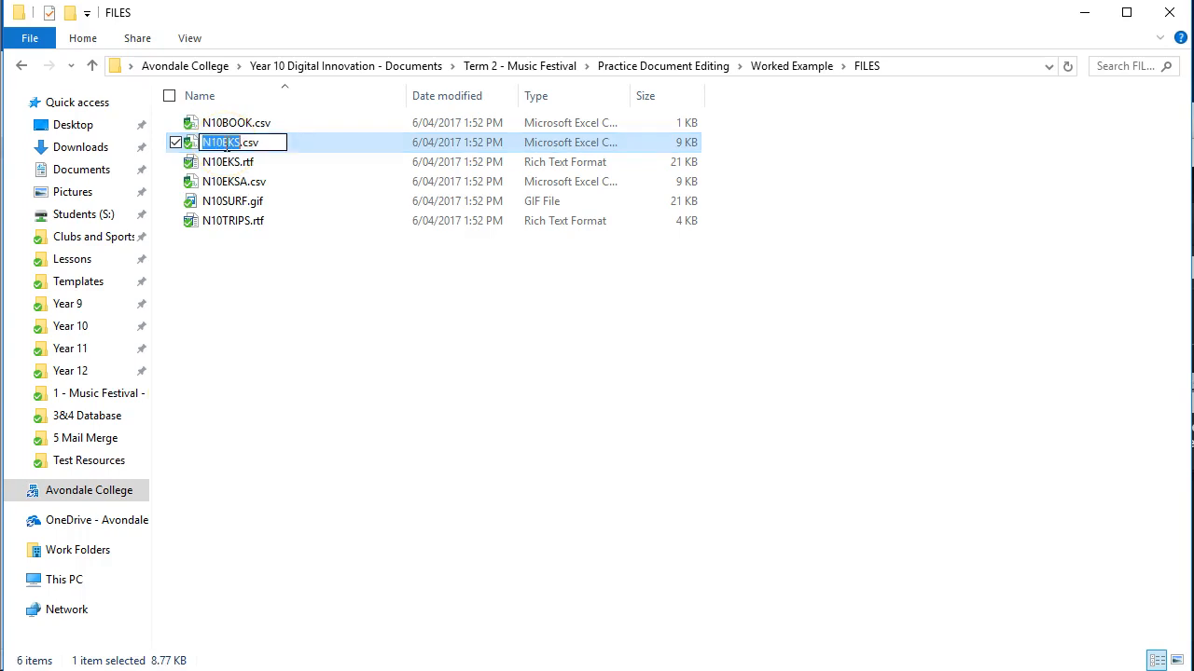
{"action": "left_click", "coordinate": [323, 146]}
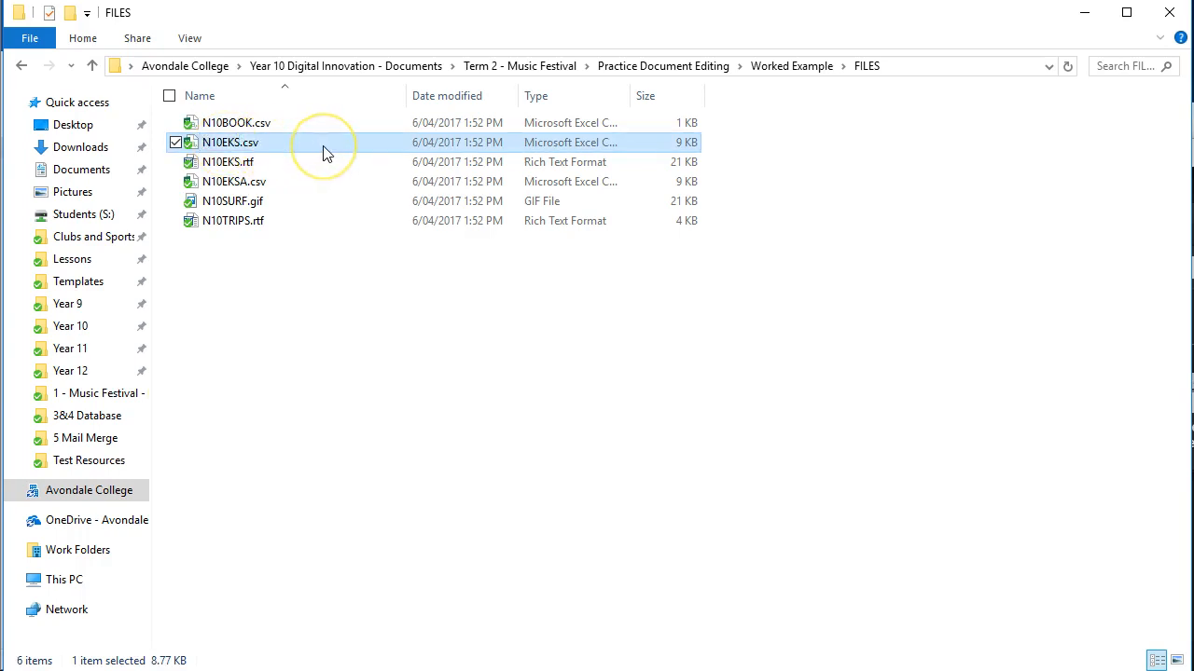
{"action": "double_click", "coordinate": [323, 147]}
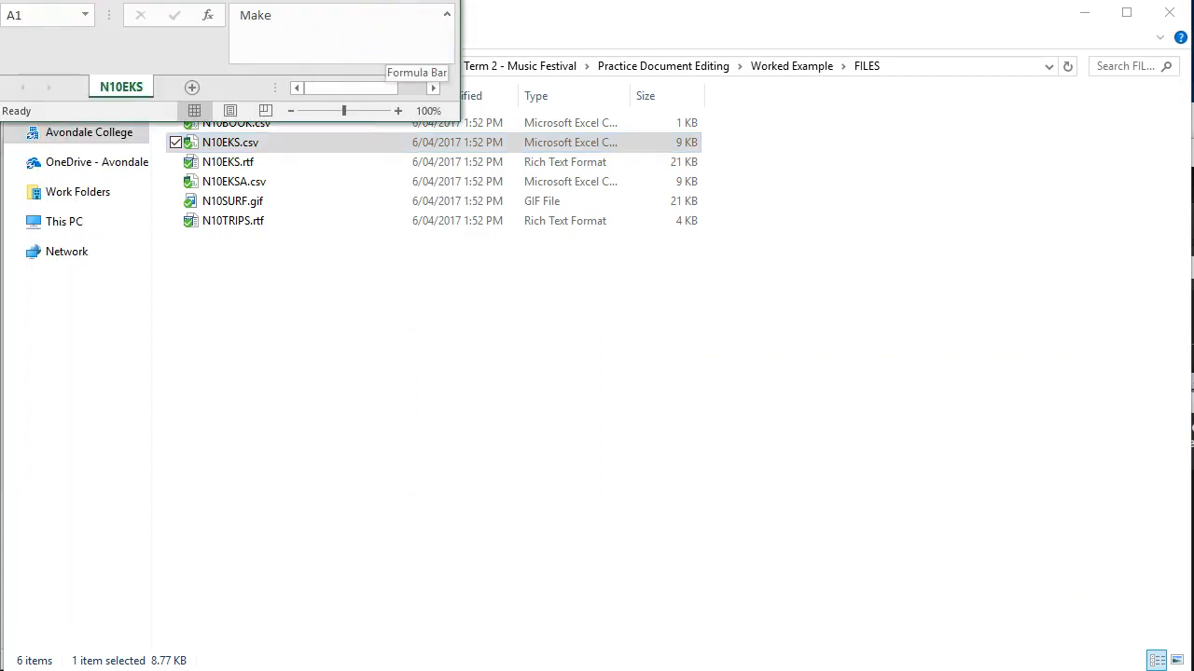
{"action": "left_click_drag", "start_coordinate": [458, 120], "coordinate": [1167, 664]}
{"action": "left_click", "coordinate": [469, 485]}
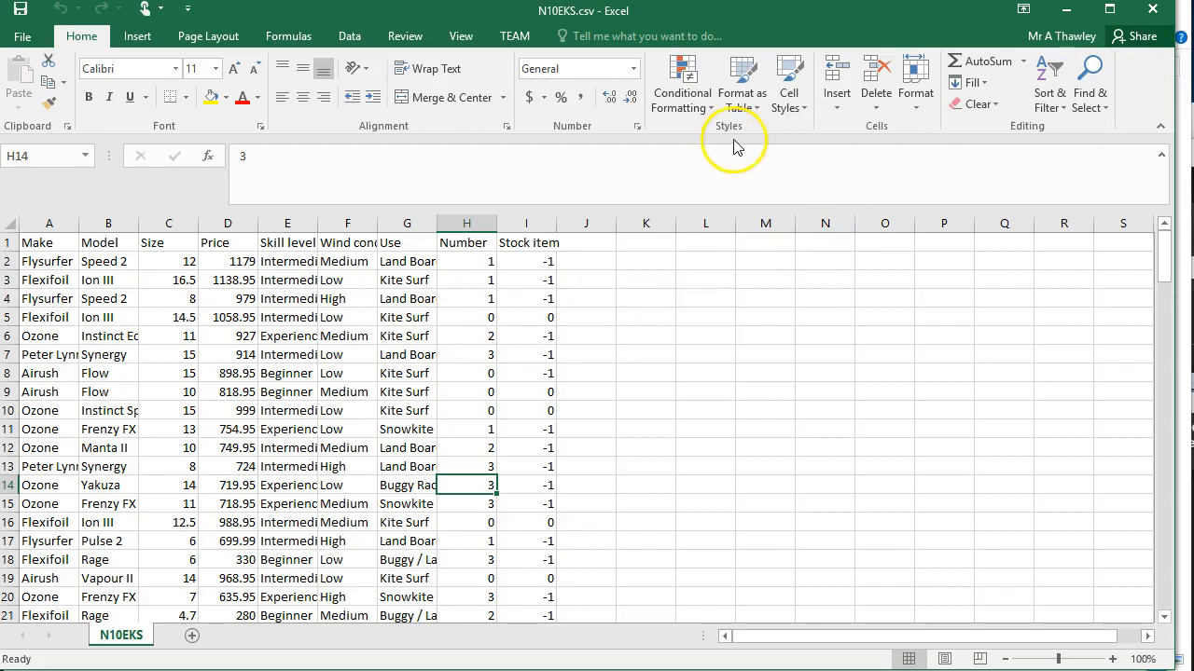
Close the N10EKS.csv file and create a new blank workbook
{"action": "key", "text": "ctrl+w"}
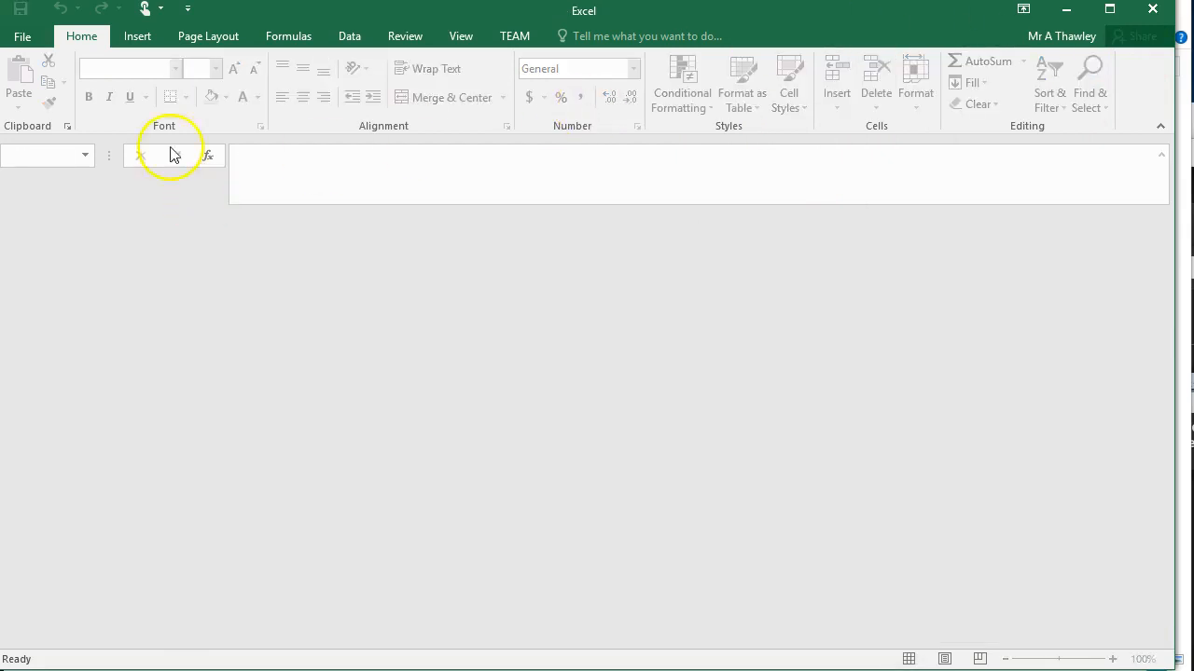
{"action": "left_click", "coordinate": [20, 38]}
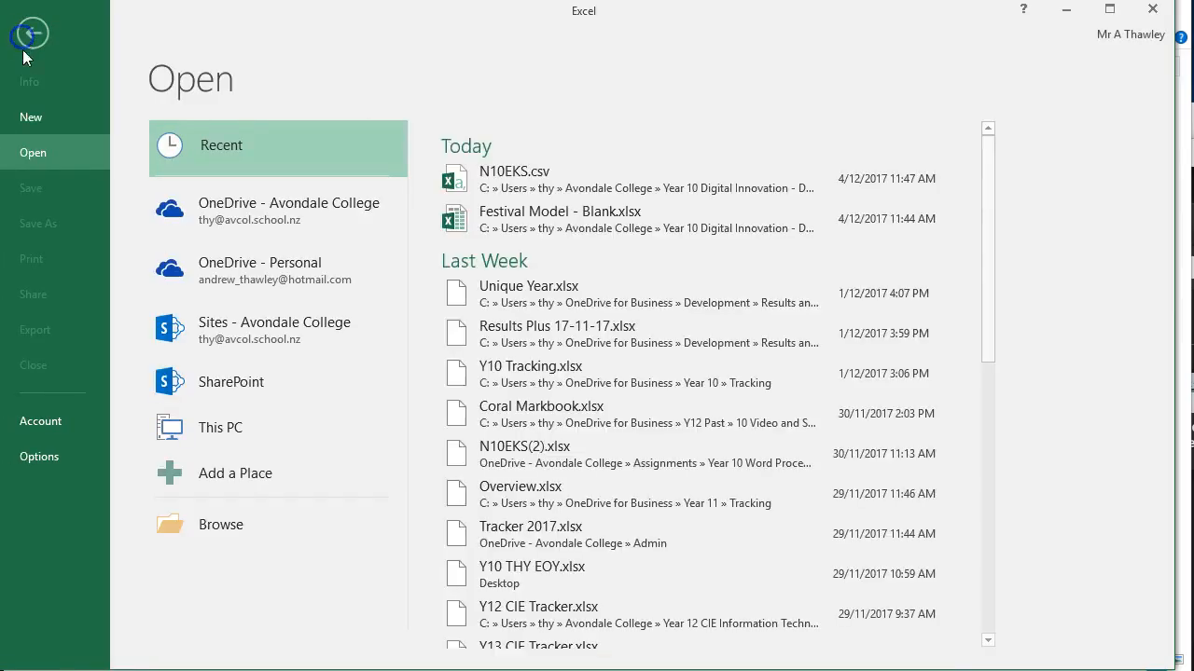
{"action": "left_click", "coordinate": [41, 130]}
{"action": "left_click", "coordinate": [233, 329]}
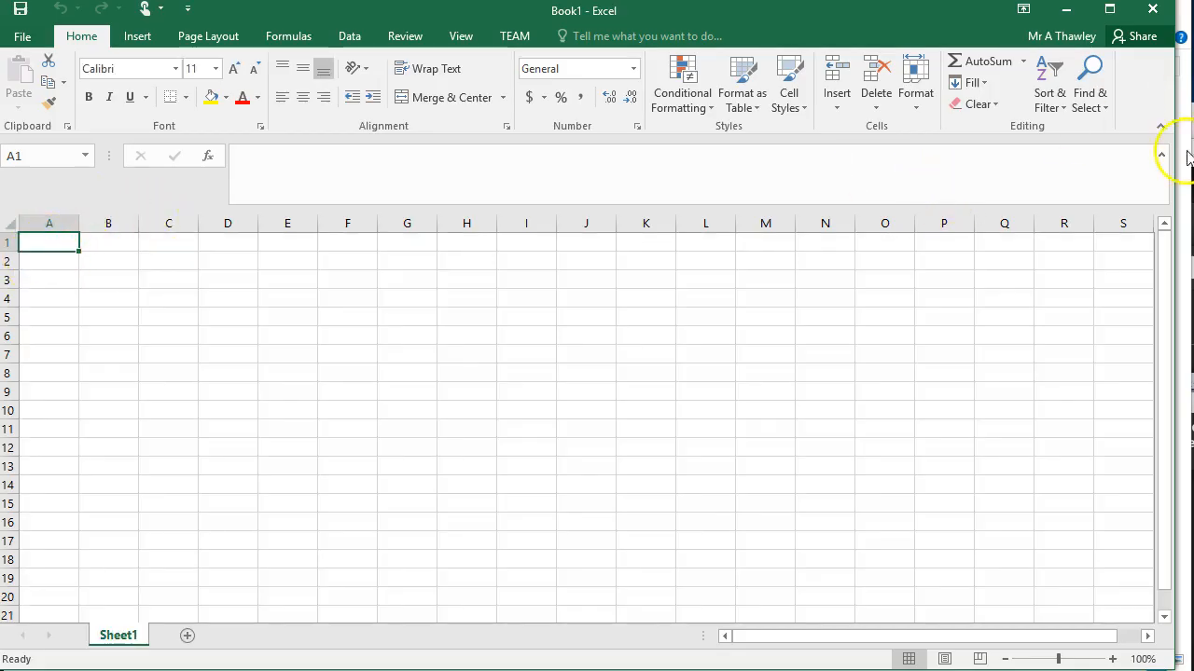
Start a text file import of N10EKS.csv from the Year 10 Digital Innovation Music Festival folder, under Practice Document Editing, Worked Example, FILES
{"action": "left_click", "coordinate": [343, 37]}
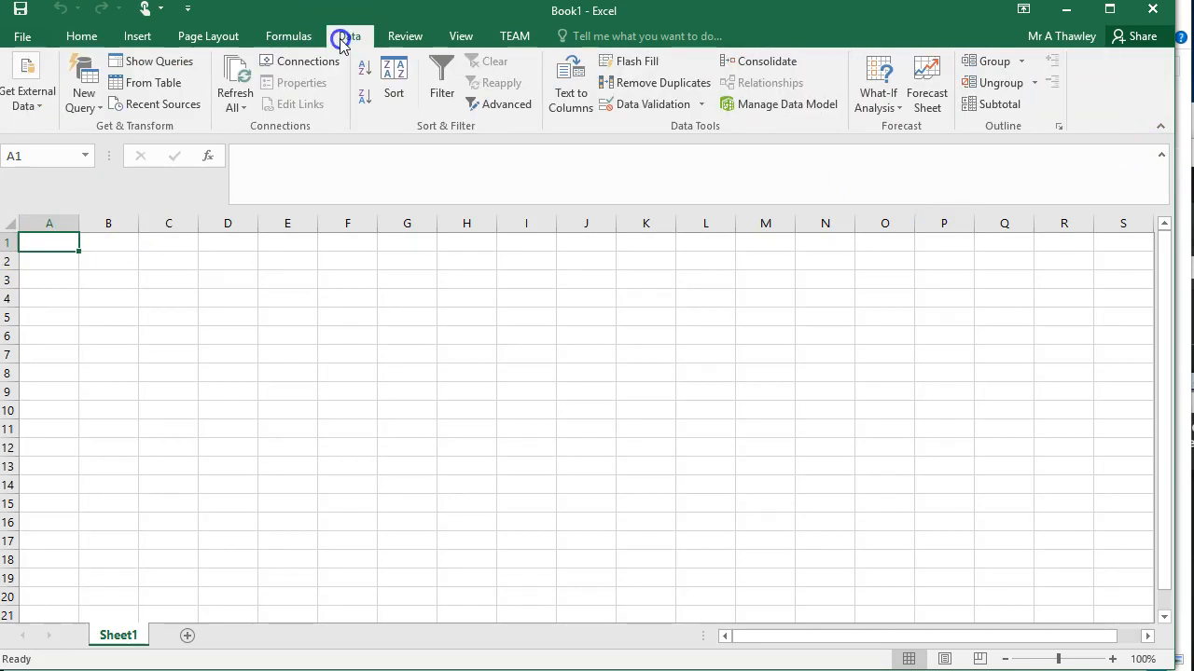
{"action": "left_click", "coordinate": [28, 106]}
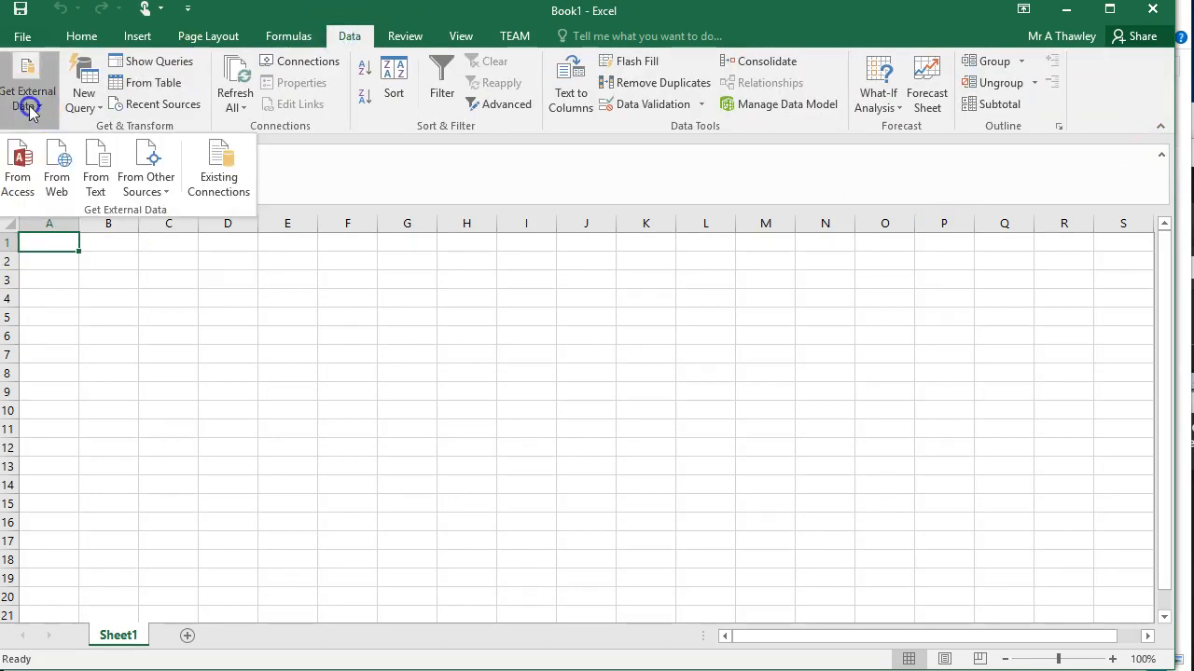
{"action": "left_click", "coordinate": [96, 168]}
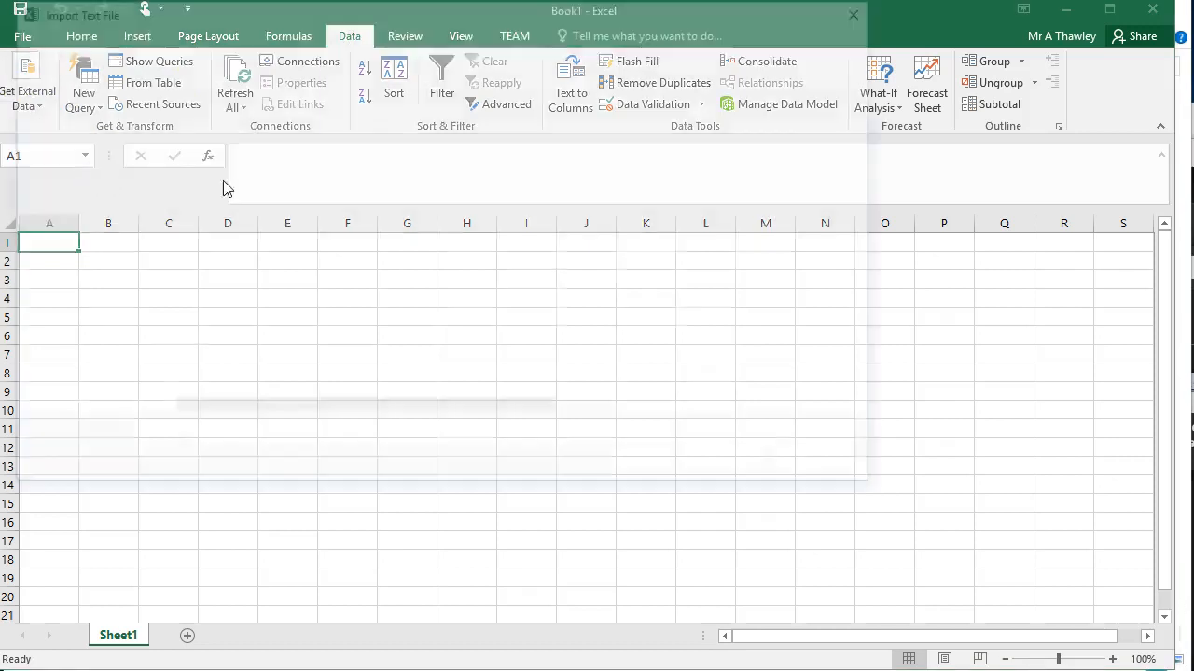
{"action": "left_click", "coordinate": [383, 39]}
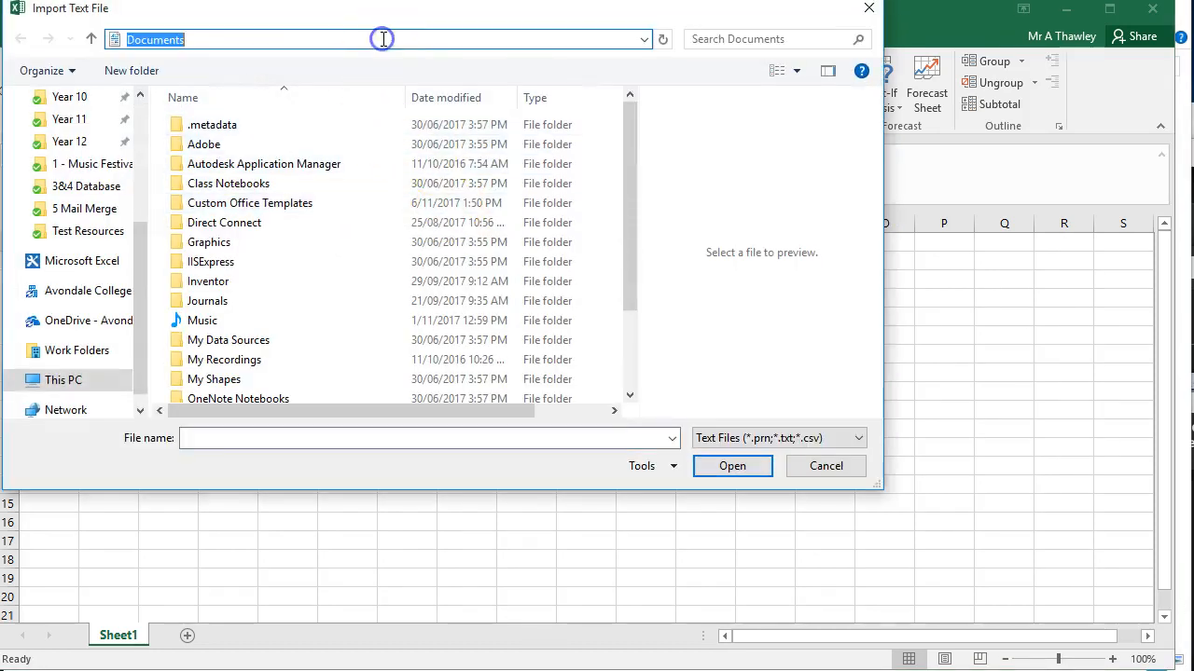
{"action": "left_click", "coordinate": [86, 289]}
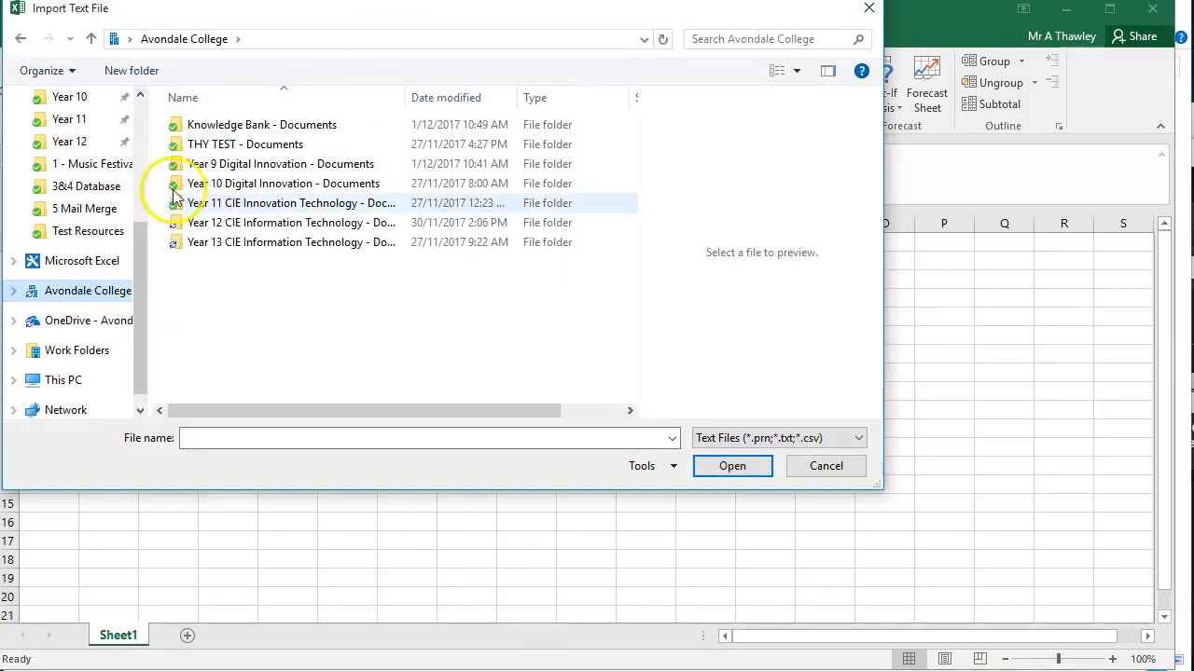
{"action": "double_click", "coordinate": [210, 183]}
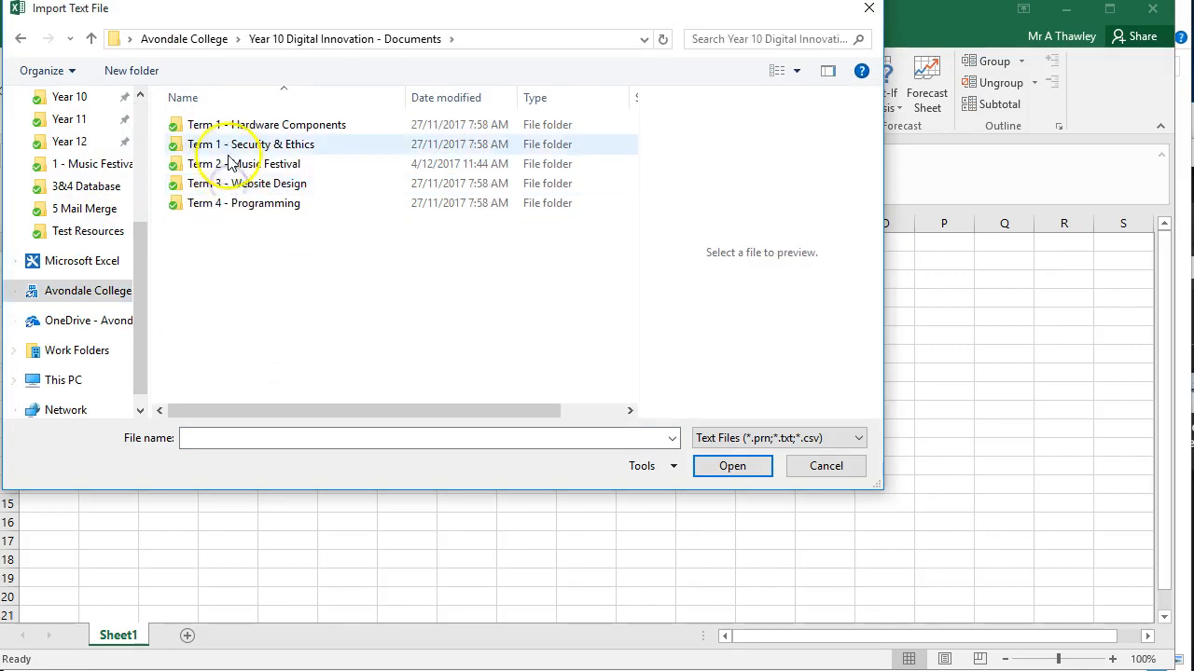
{"action": "double_click", "coordinate": [233, 165]}
{"action": "left_click", "coordinate": [232, 147]}
{"action": "double_click", "coordinate": [232, 147]}
{"action": "double_click", "coordinate": [231, 135]}
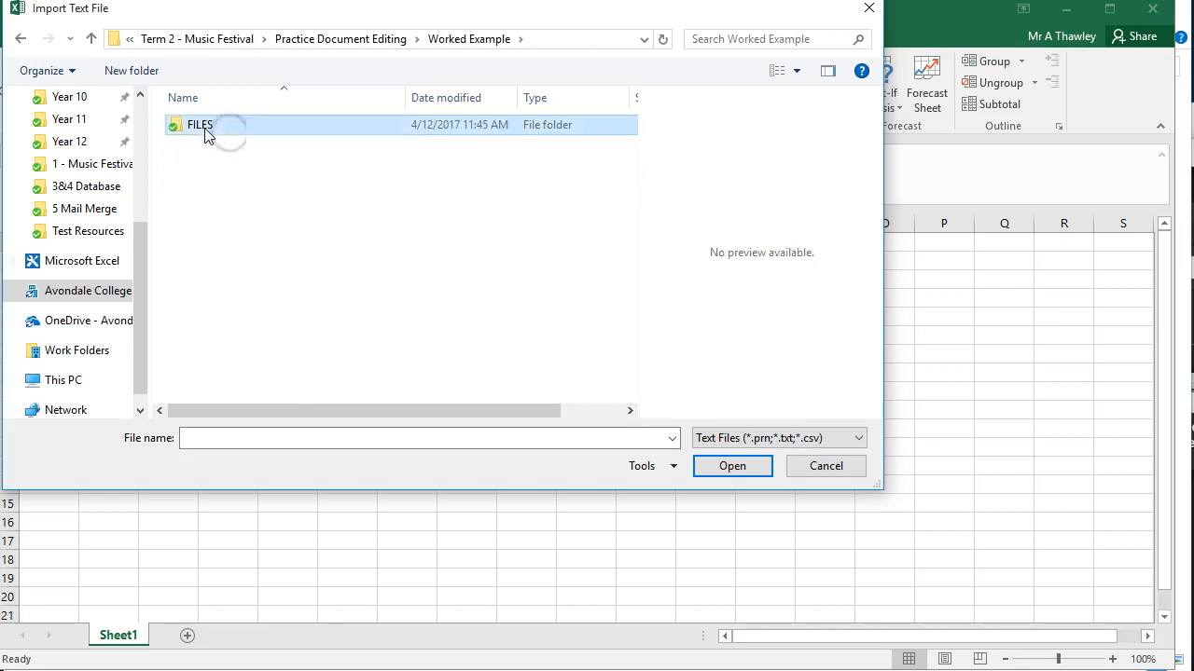
{"action": "double_click", "coordinate": [204, 129]}
{"action": "double_click", "coordinate": [209, 149]}
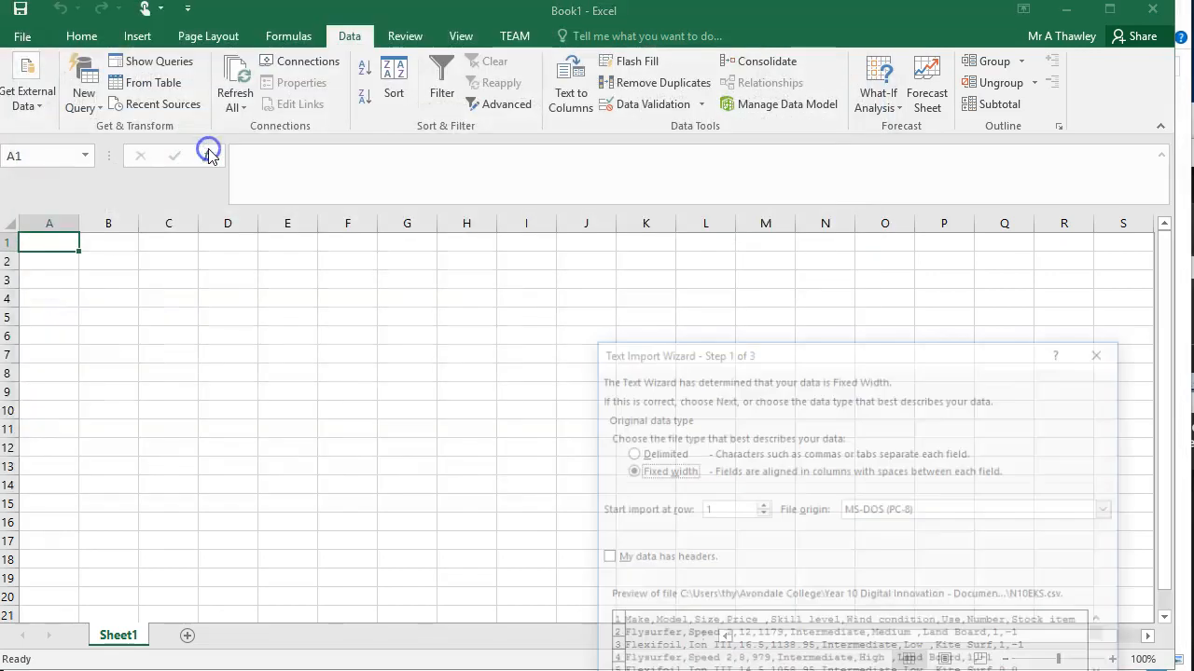
Import the file as comma-delimited data with General column formats into the existing worksheet at cell A1
{"action": "left_click_drag", "start_coordinate": [826, 351], "coordinate": [502, 140]}
{"action": "left_click", "coordinate": [316, 245]}
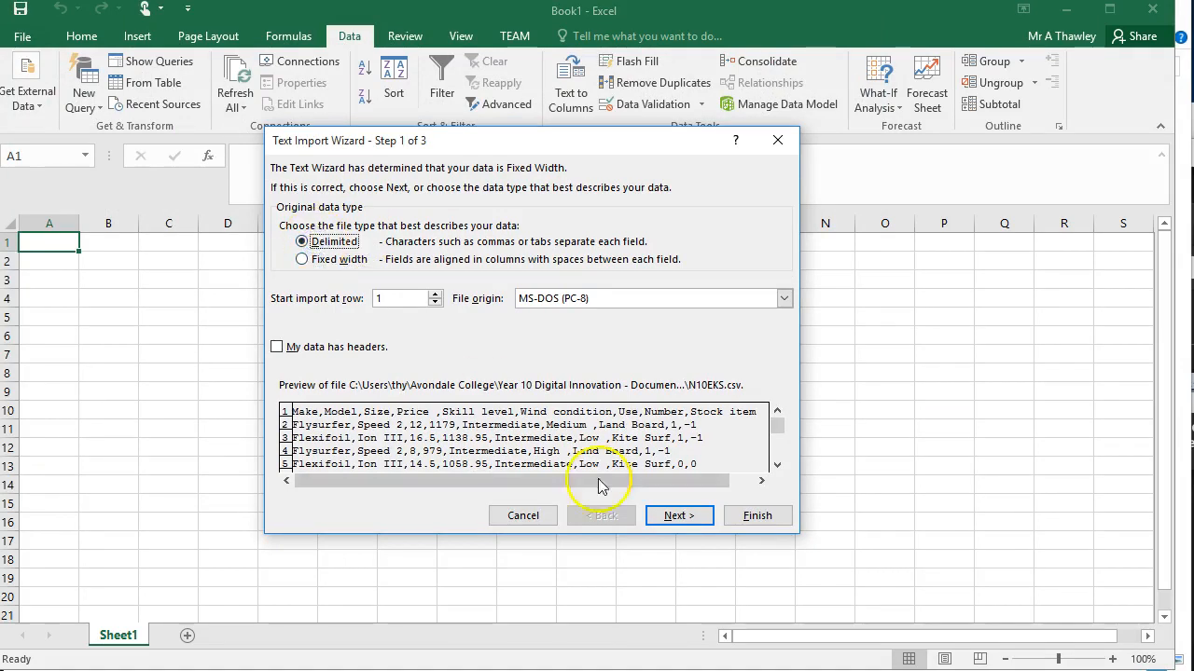
{"action": "left_click", "coordinate": [672, 515]}
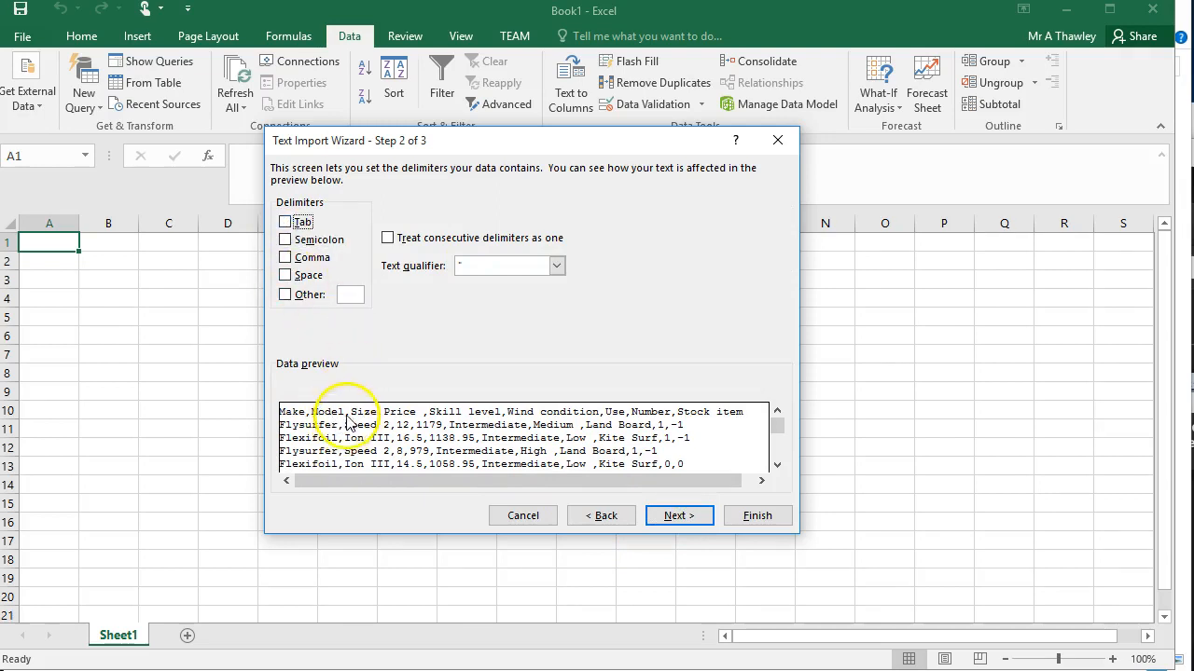
{"action": "left_click", "coordinate": [286, 257]}
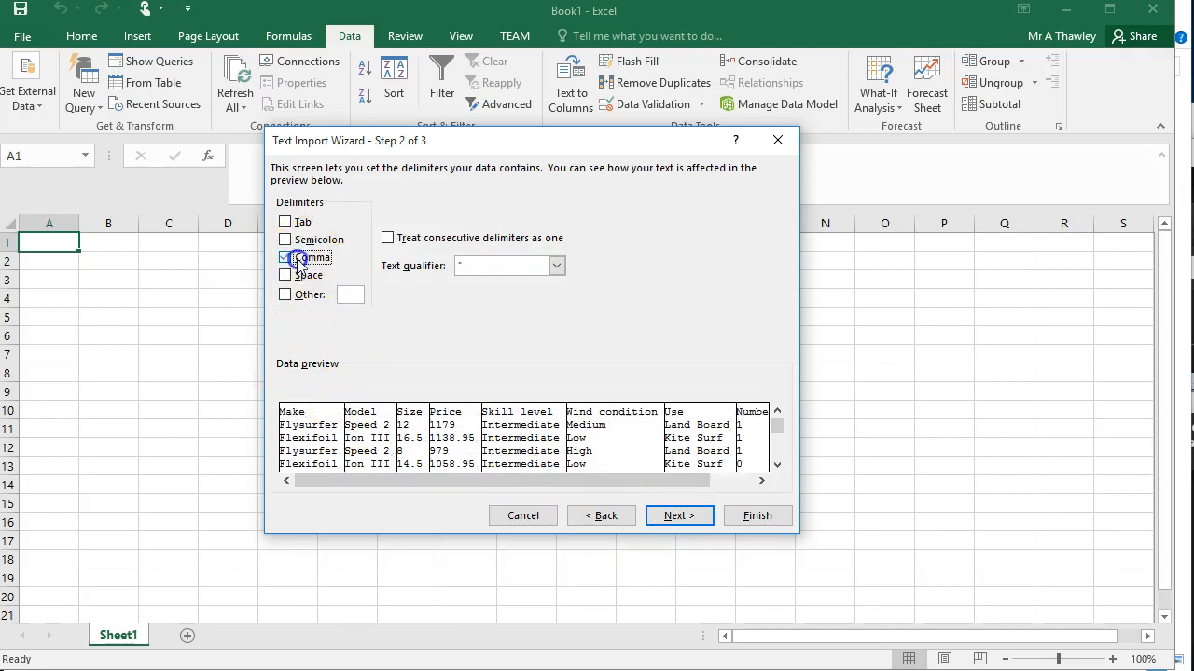
{"action": "left_click", "coordinate": [678, 514]}
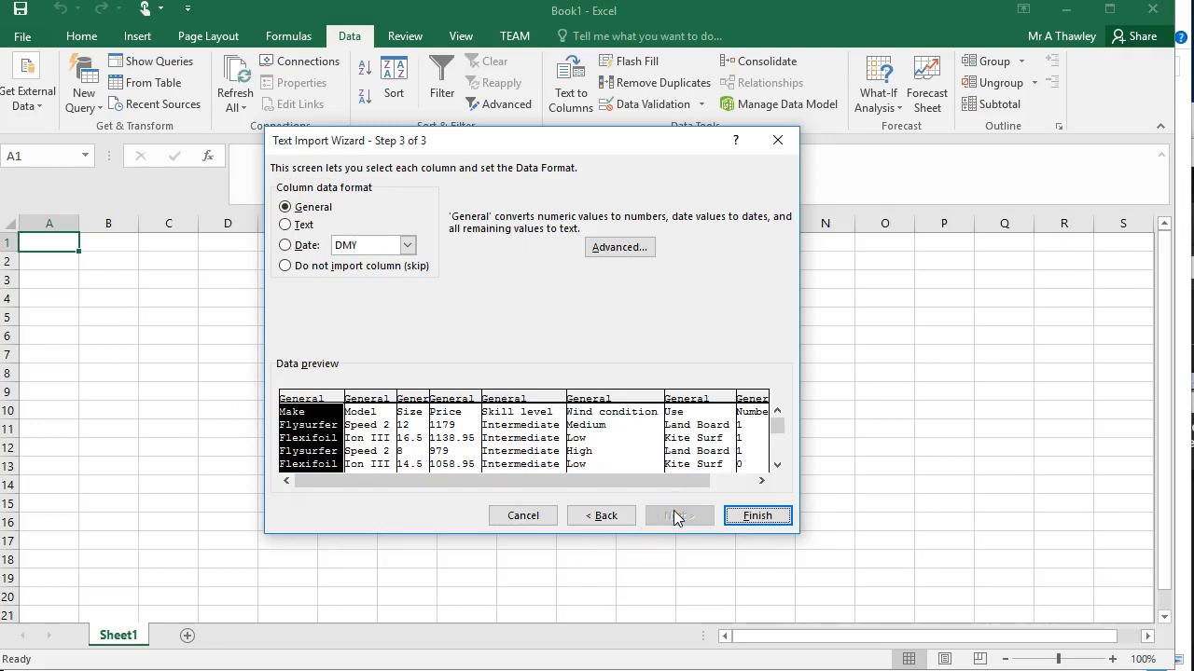
{"action": "left_click", "coordinate": [755, 516]}
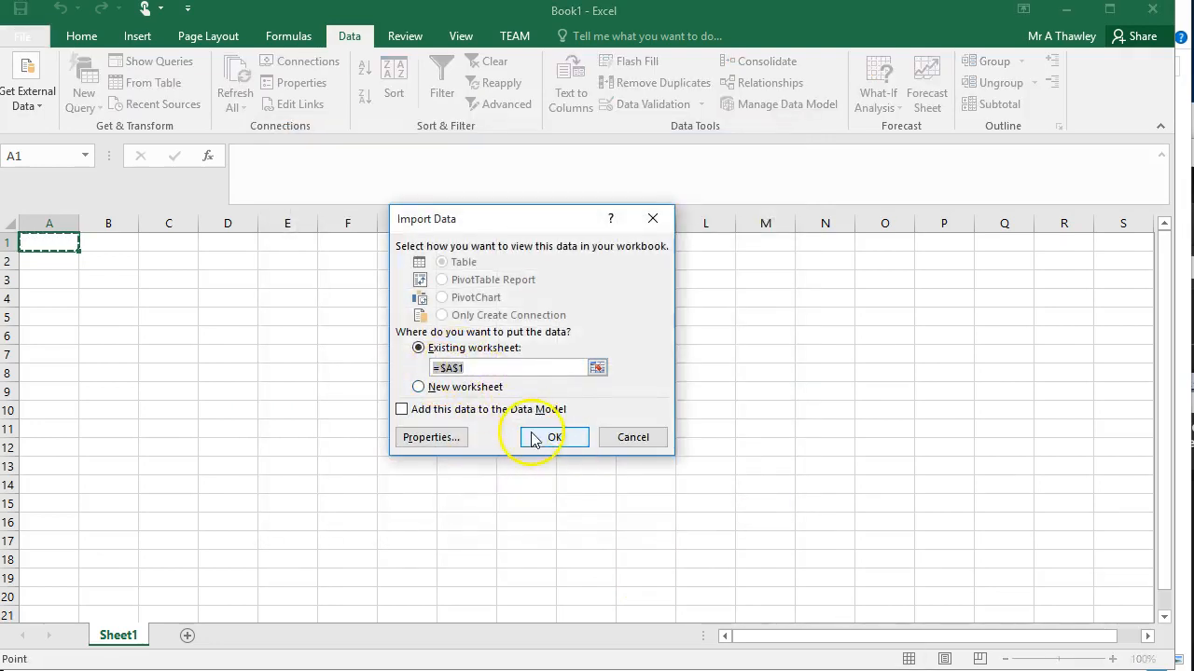
{"action": "left_click", "coordinate": [537, 434]}
{"action": "left_click", "coordinate": [198, 317]}
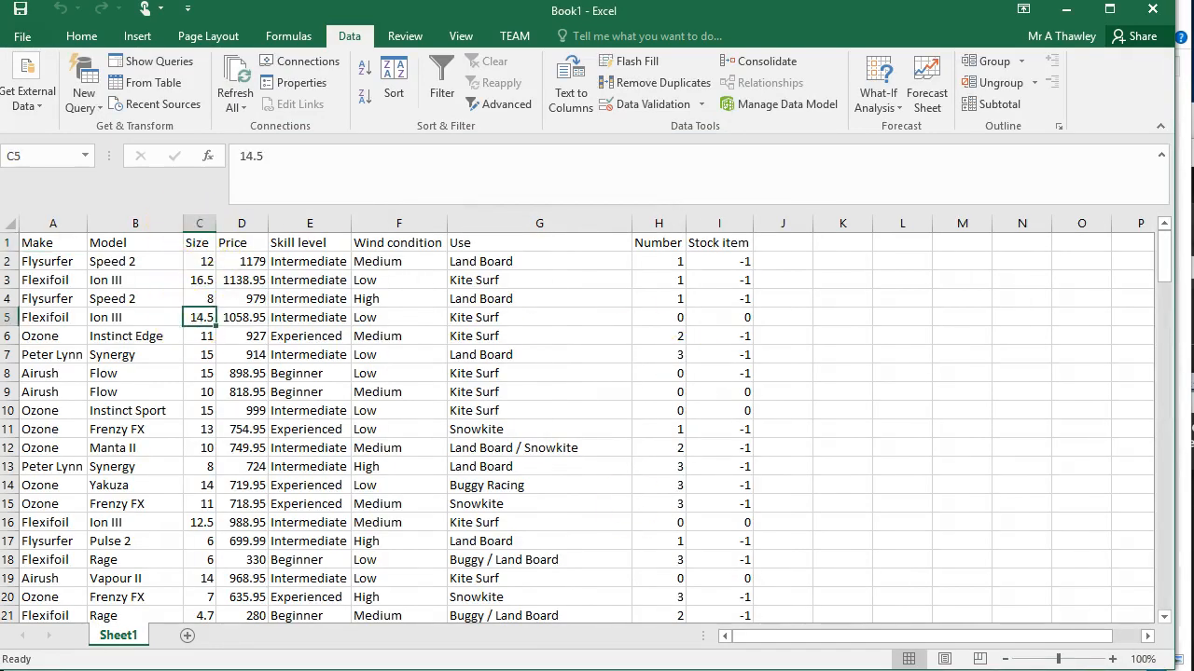
Switch to the Word Processing Activities document in Word and examine the data types task 41 requires for each column
{"action": "key", "text": "alt+Tab"}
{"action": "left_click", "coordinate": [541, 455]}
{"action": "scroll", "coordinate": [538, 455], "scroll_direction": "down", "scroll_amount": 1}
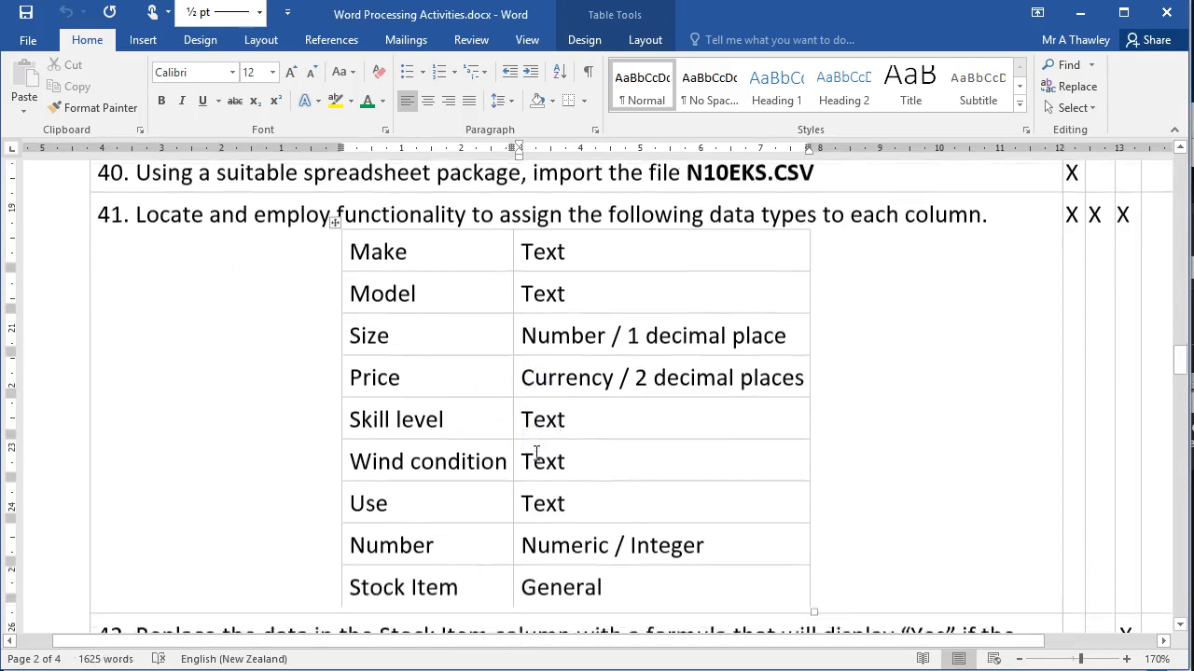
{"action": "scroll", "coordinate": [537, 455], "scroll_direction": "down", "scroll_amount": 1}
{"action": "left_click", "coordinate": [540, 363]}
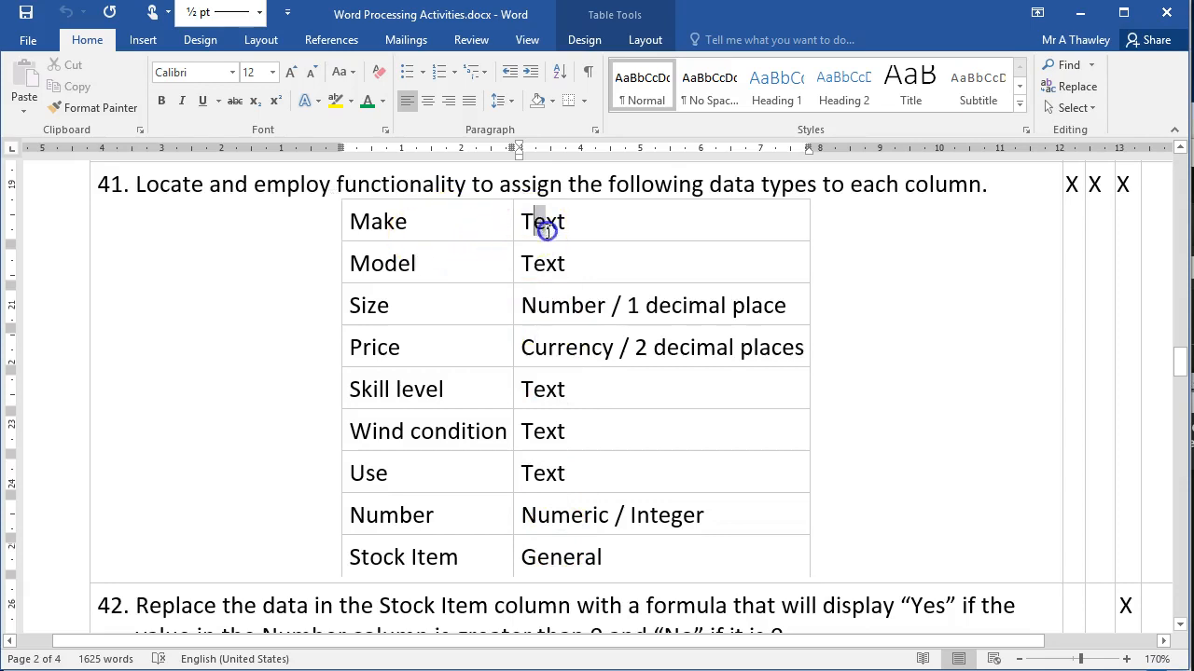
{"action": "left_click_drag", "start_coordinate": [541, 224], "coordinate": [566, 258]}
Switch back to Excel and format the Size column as Number with 1 decimal place
{"action": "key", "text": "alt+Tab"}
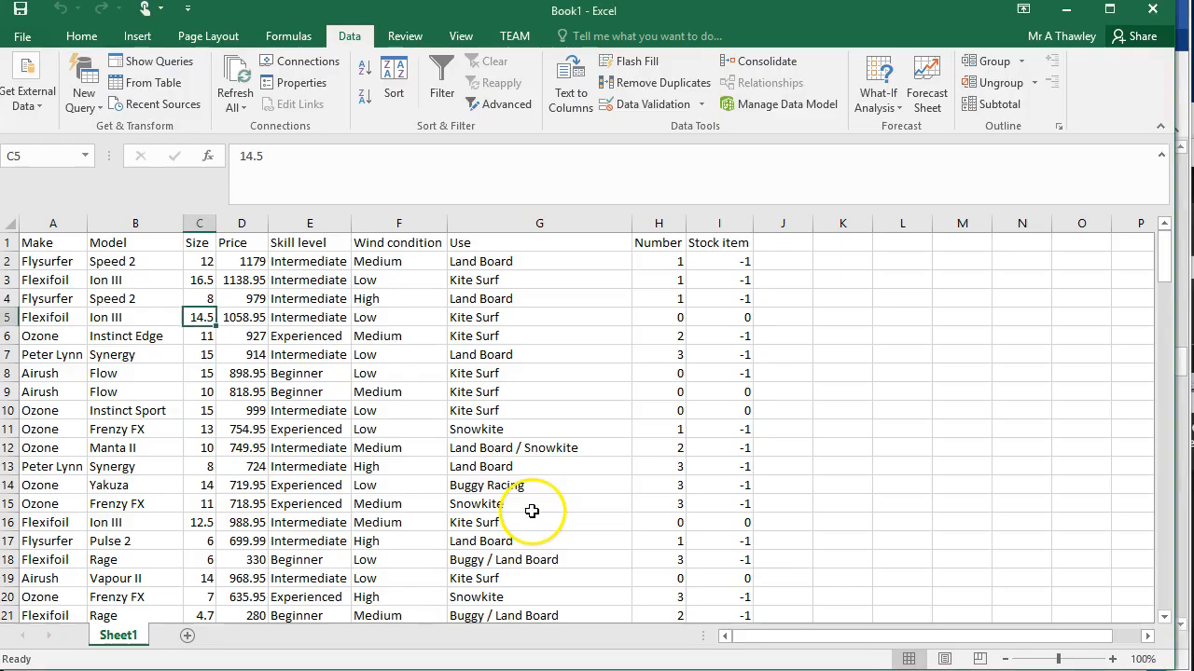
{"action": "left_click", "coordinate": [200, 223]}
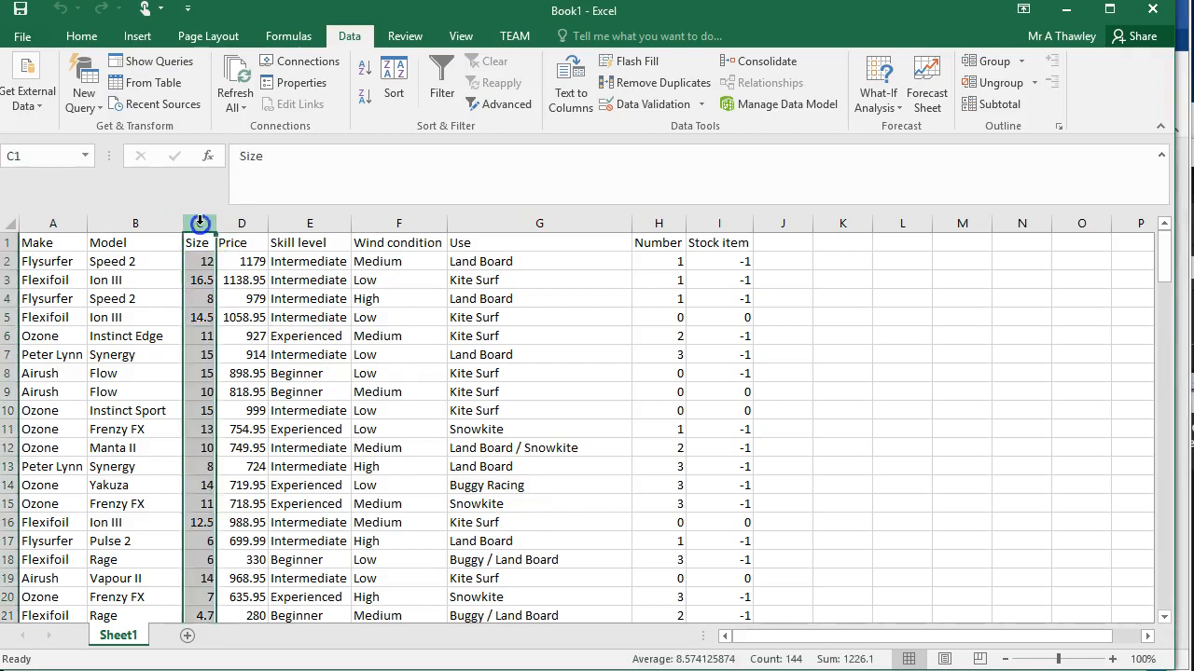
{"action": "right_click", "coordinate": [200, 223]}
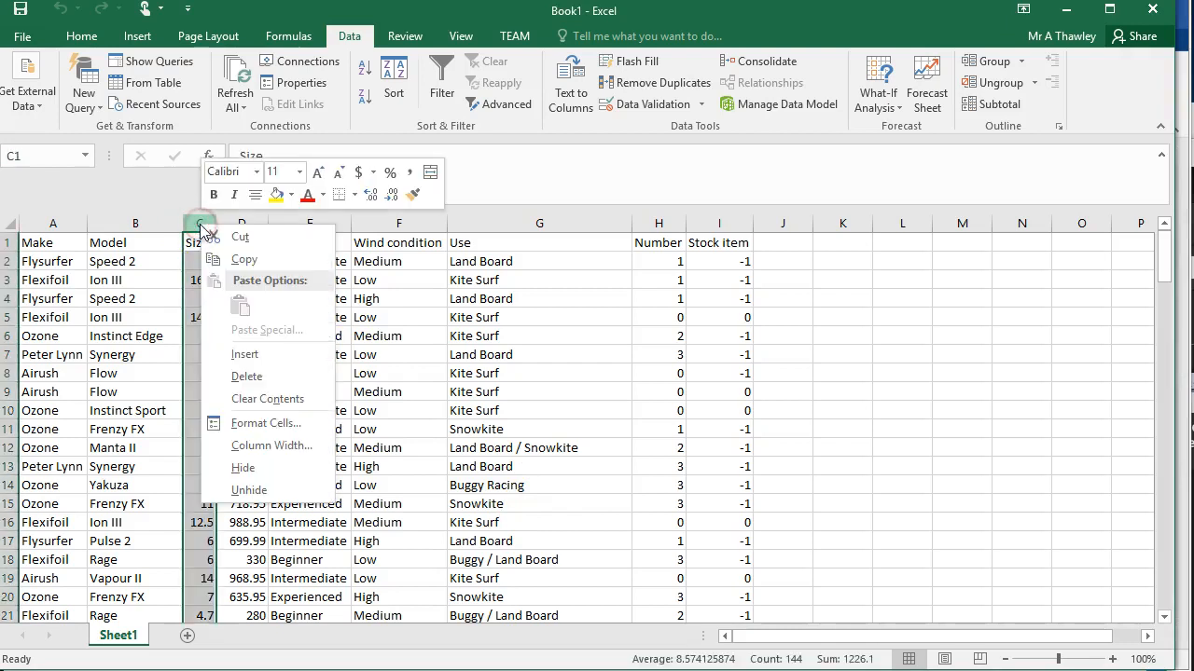
{"action": "left_click", "coordinate": [262, 428]}
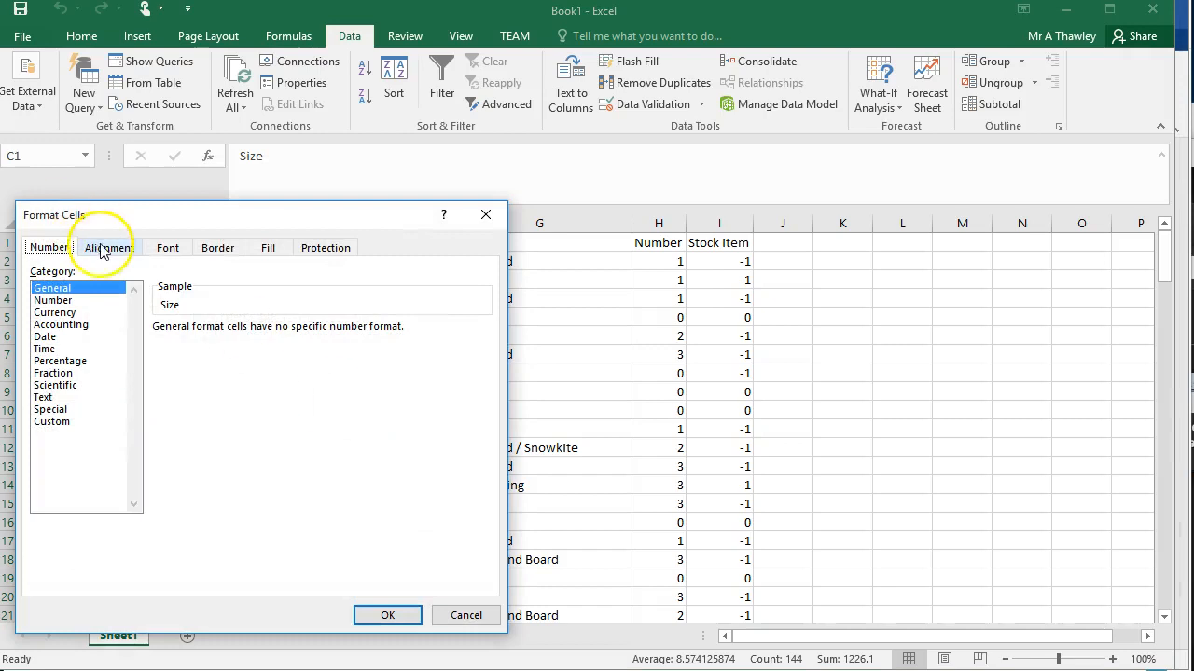
{"action": "left_click", "coordinate": [52, 300]}
{"action": "left_click", "coordinate": [279, 333]}
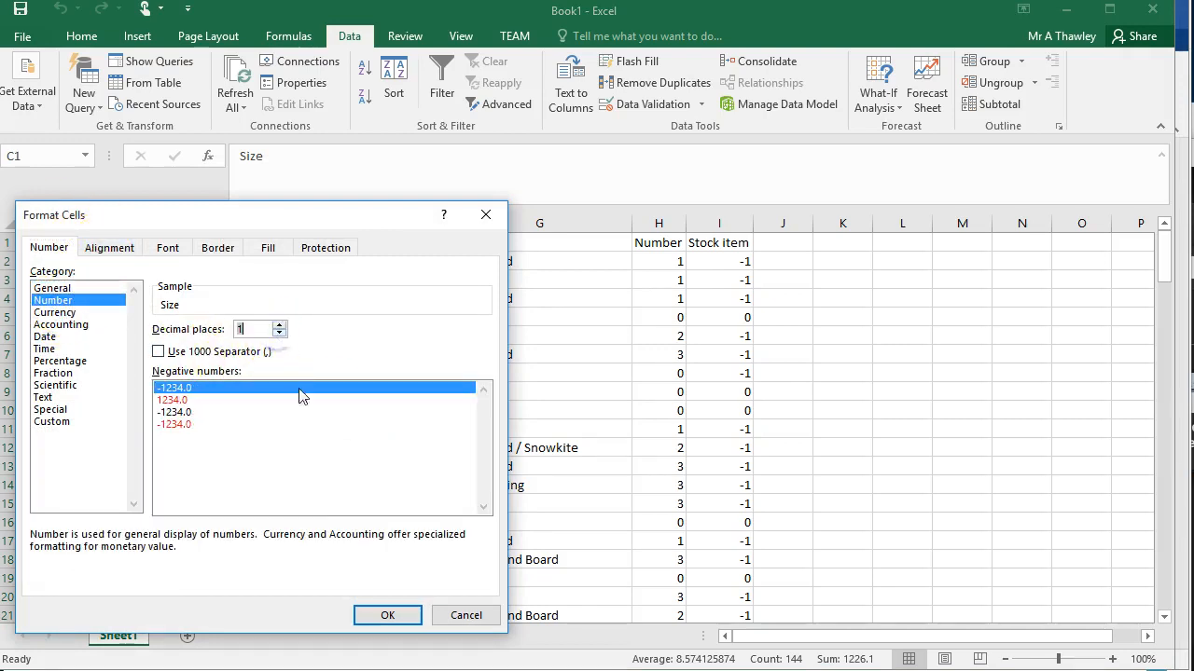
{"action": "left_click", "coordinate": [385, 617]}
Format the Price column as Currency with 2 decimal places and the $ symbol, and fit the column width to its contents
{"action": "left_click", "coordinate": [245, 217]}
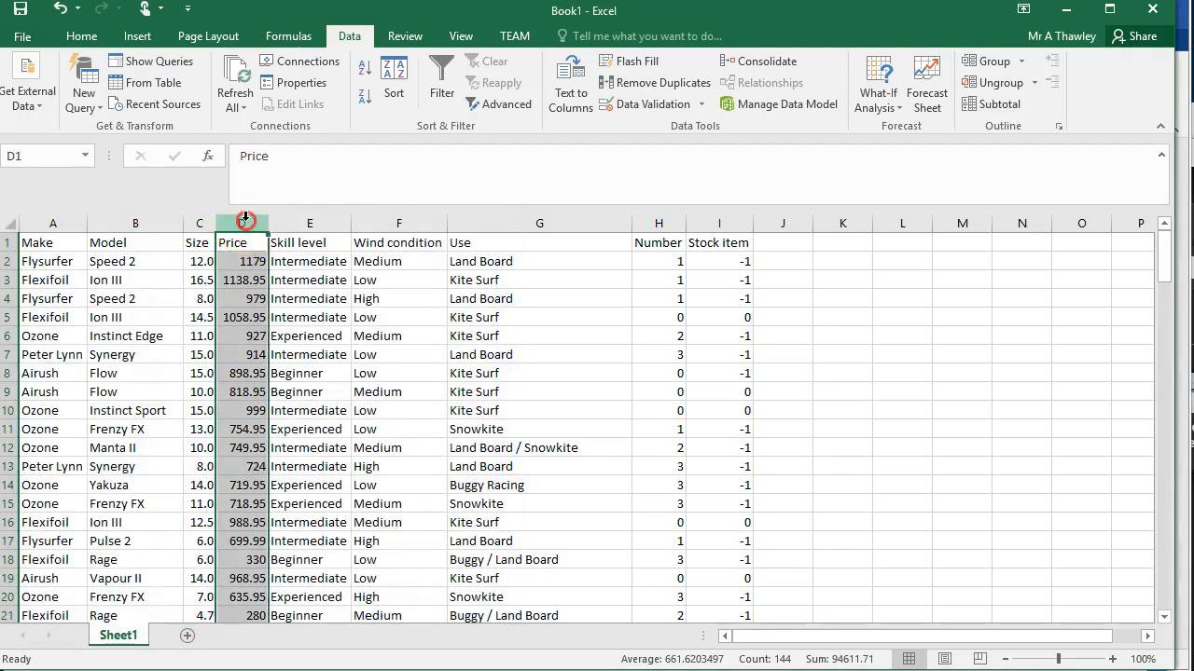
{"action": "right_click", "coordinate": [245, 217]}
{"action": "left_click", "coordinate": [329, 424]}
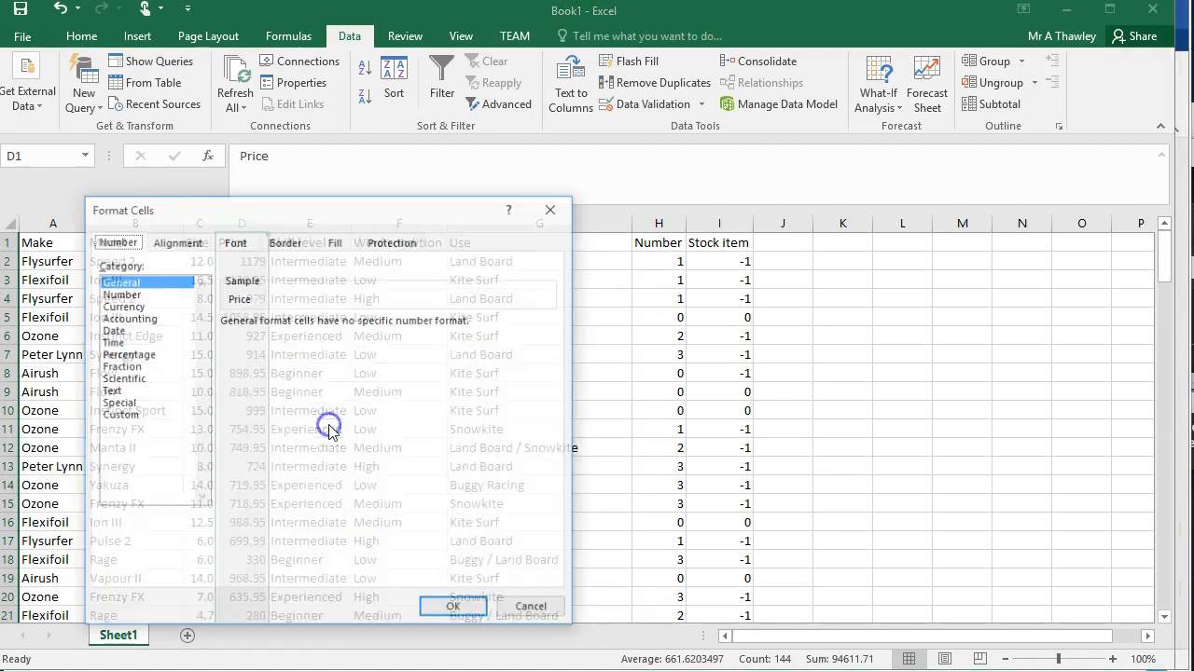
{"action": "left_click", "coordinate": [126, 308]}
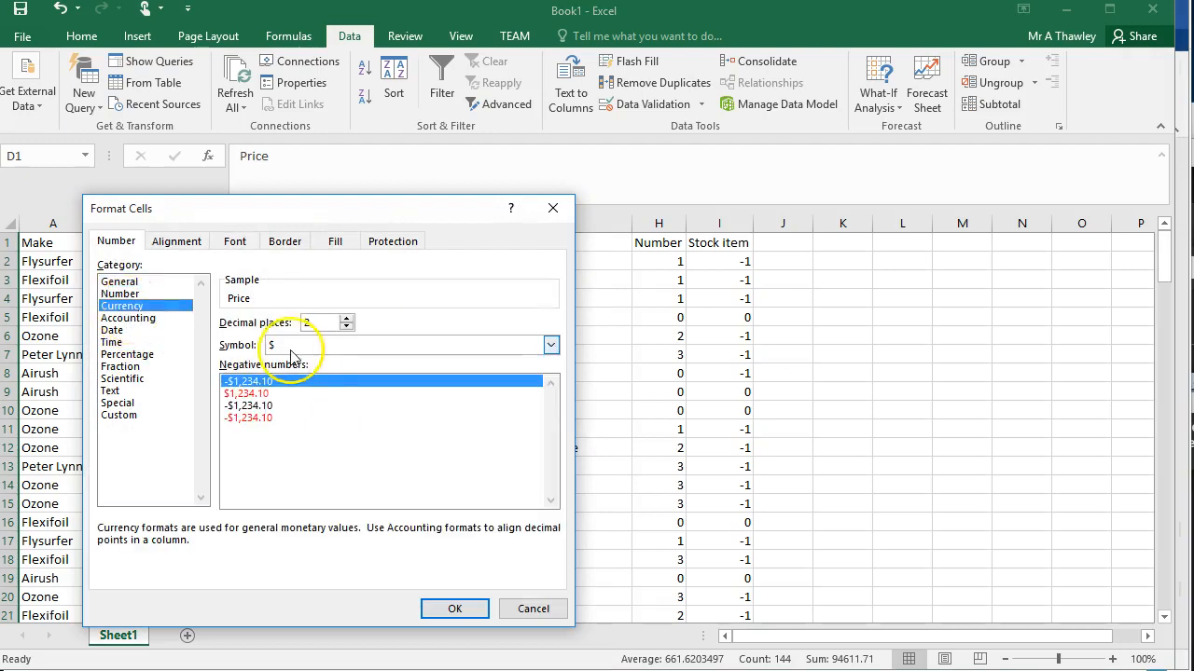
{"action": "left_click", "coordinate": [454, 609]}
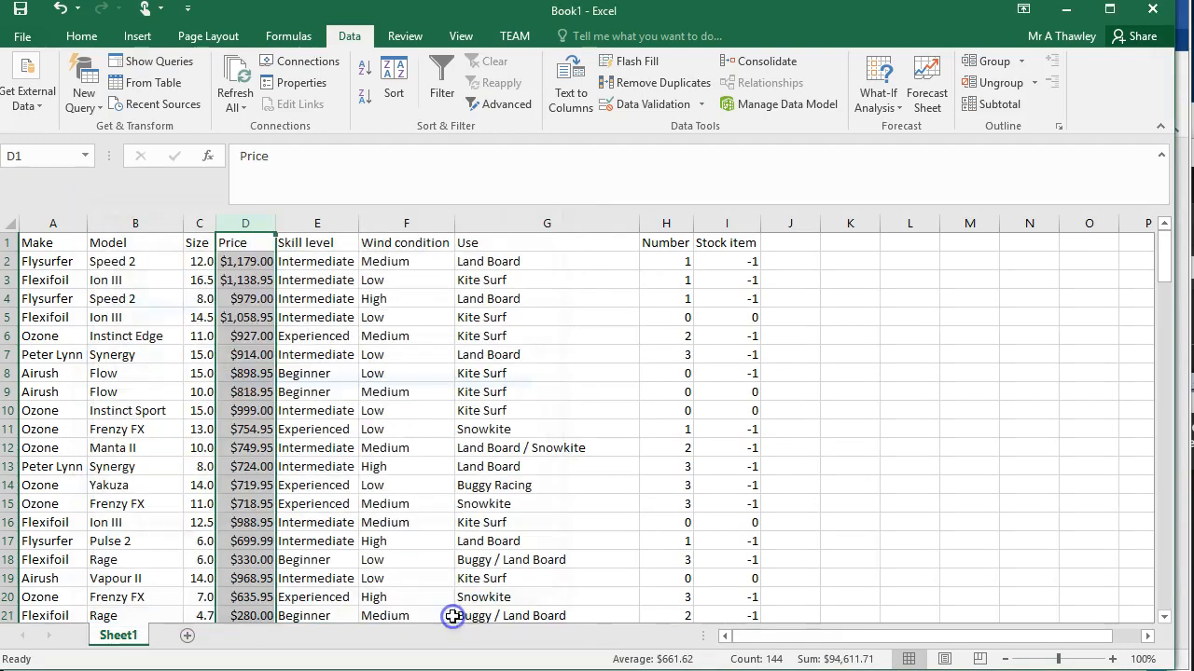
{"action": "mouse_move", "coordinate": [277, 224]}
{"action": "left_mouse_down"}
{"action": "mouse_move", "coordinate": [258, 222]}
{"action": "mouse_move", "coordinate": [280, 222]}
{"action": "left_mouse_up"}
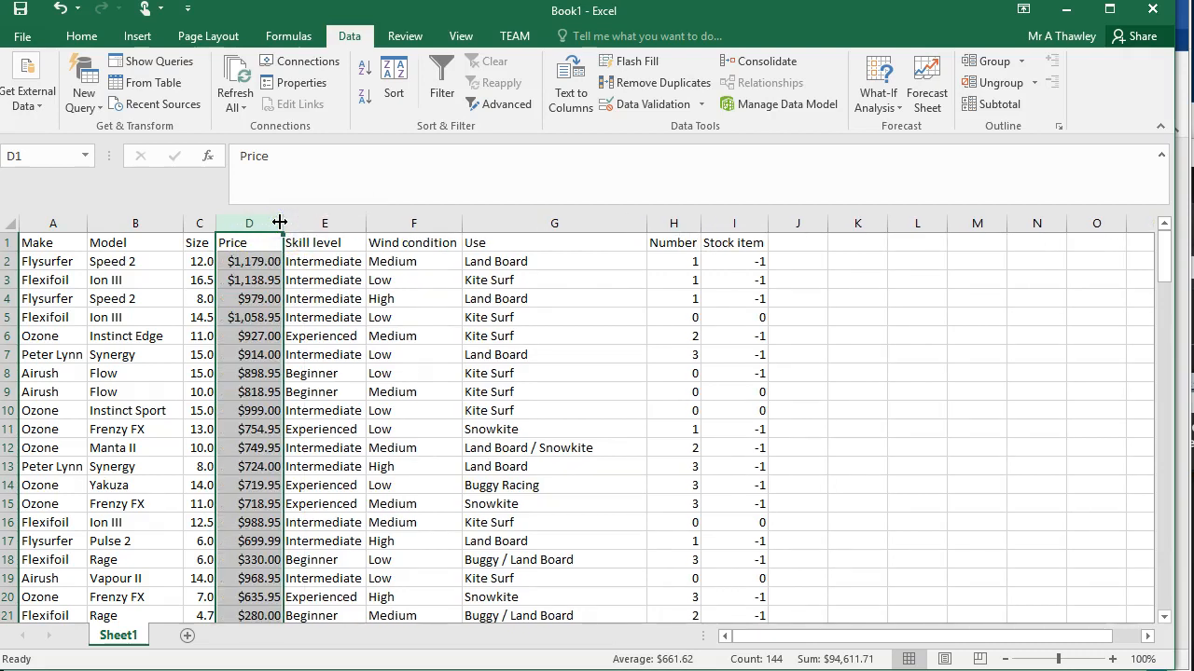
{"action": "double_click", "coordinate": [279, 222]}
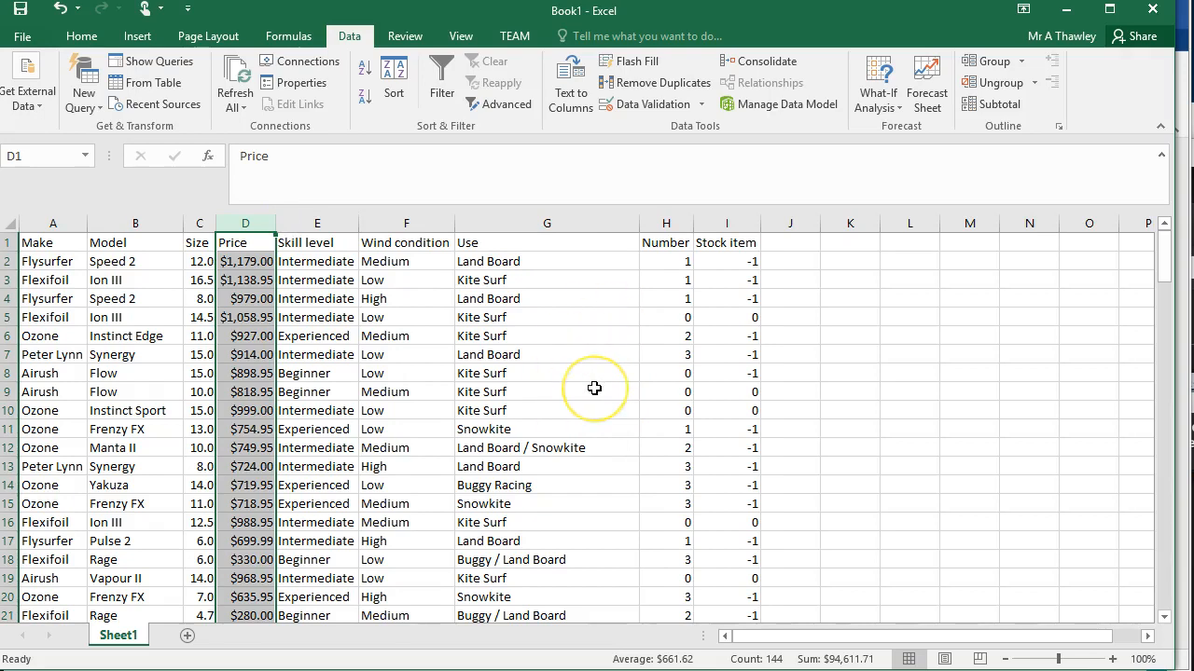
Switch to the Word Processing Activities document in Word and examine what task 42 requires for the Stock Item column
{"action": "key", "text": "alt+Tab"}
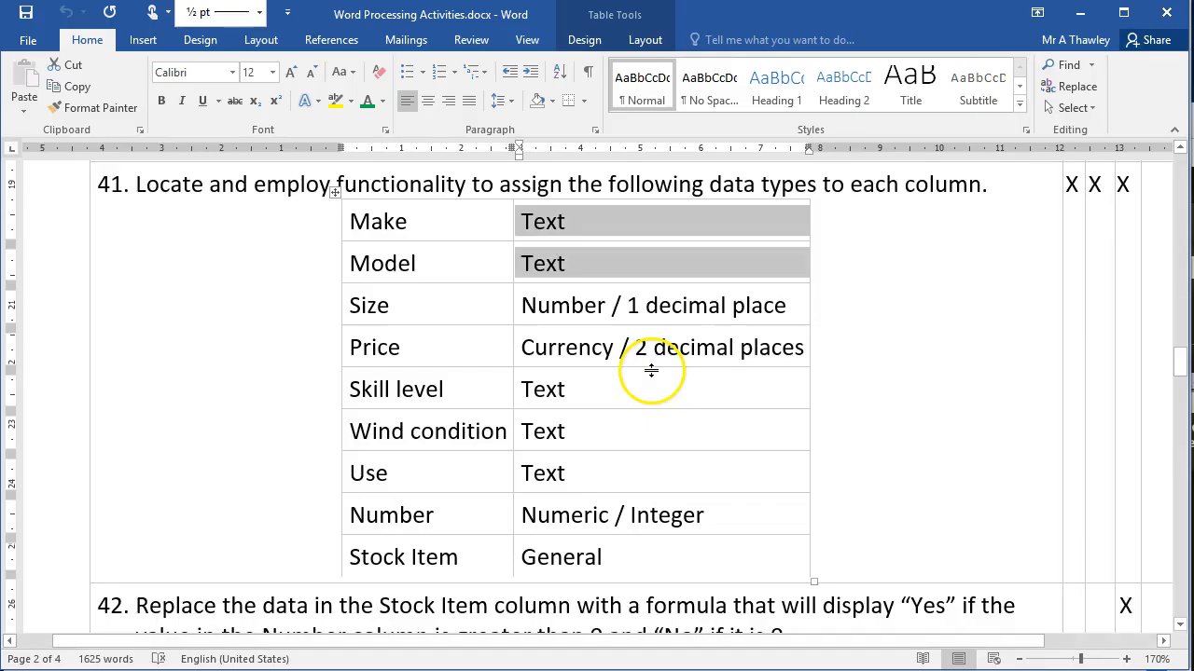
{"action": "left_click", "coordinate": [585, 404]}
{"action": "scroll", "coordinate": [585, 406], "scroll_direction": "down", "scroll_amount": 6}
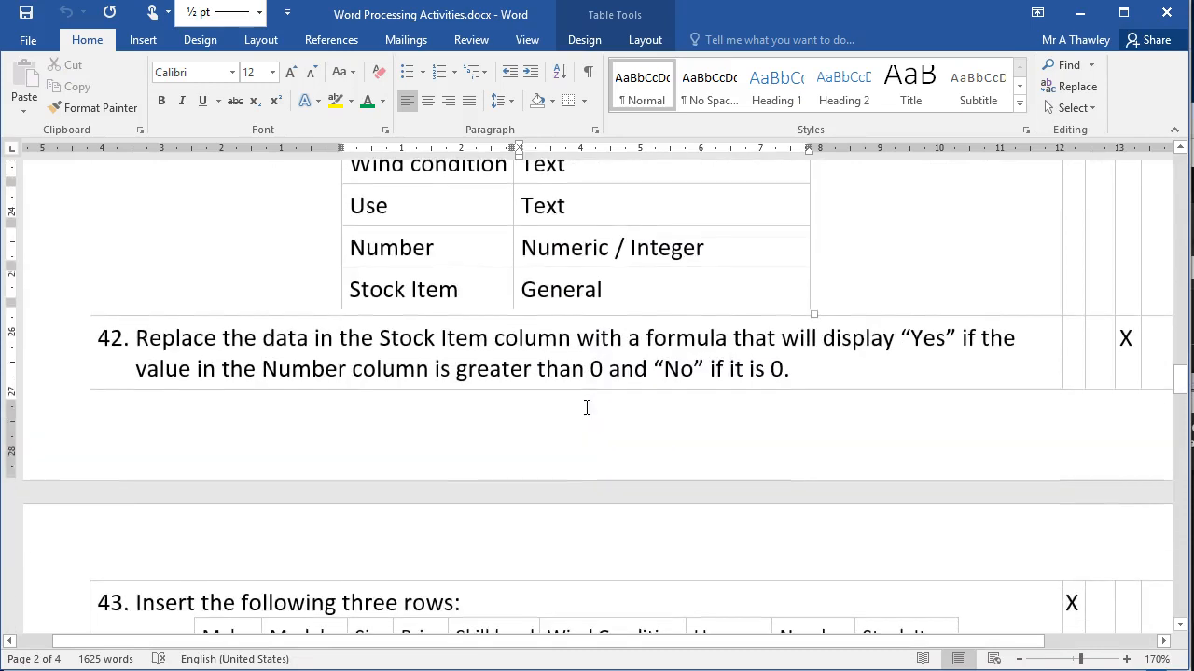
{"action": "left_click_drag", "start_coordinate": [133, 305], "coordinate": [848, 349]}
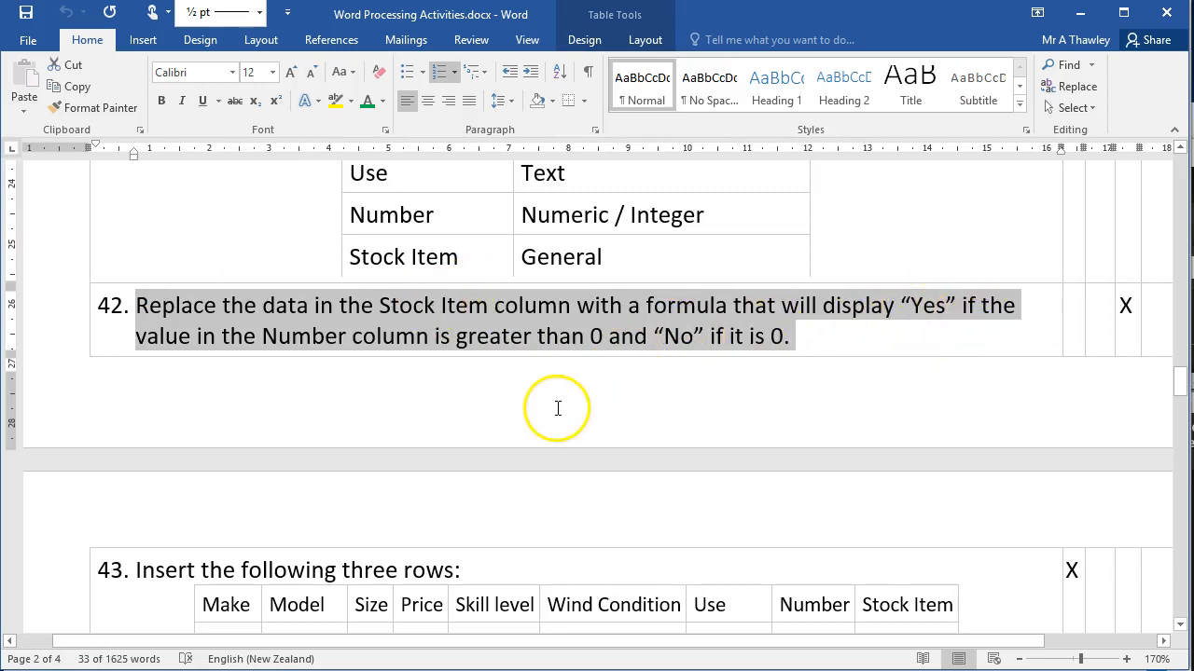
Switch back to Excel and compare the Number and Stock item values in the first few data rows
{"action": "key", "text": "alt+Tab"}
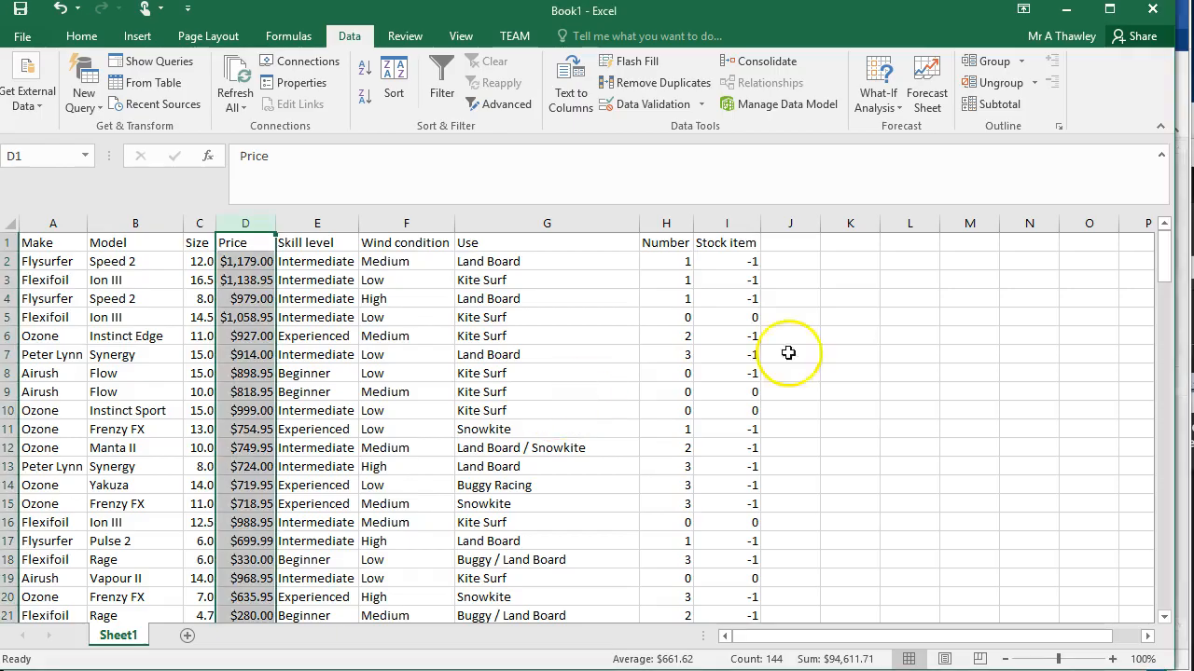
{"action": "left_click", "coordinate": [681, 262]}
{"action": "left_click", "coordinate": [746, 262]}
{"action": "left_click", "coordinate": [749, 317]}
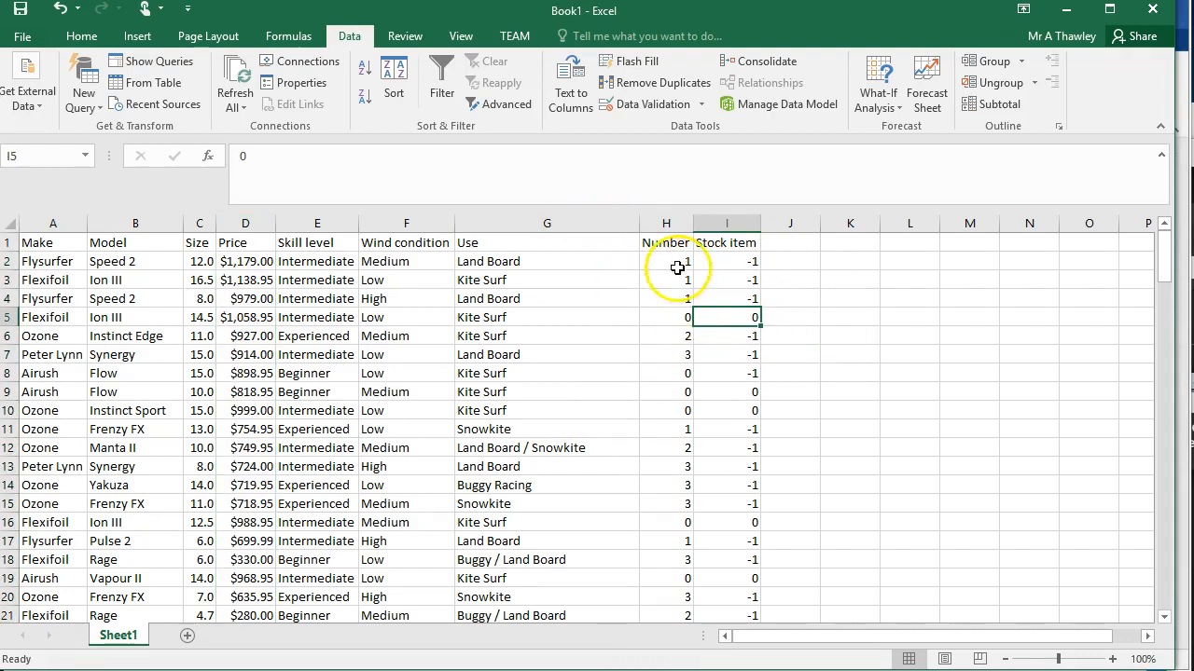
{"action": "left_click_drag", "start_coordinate": [682, 317], "coordinate": [720, 318]}
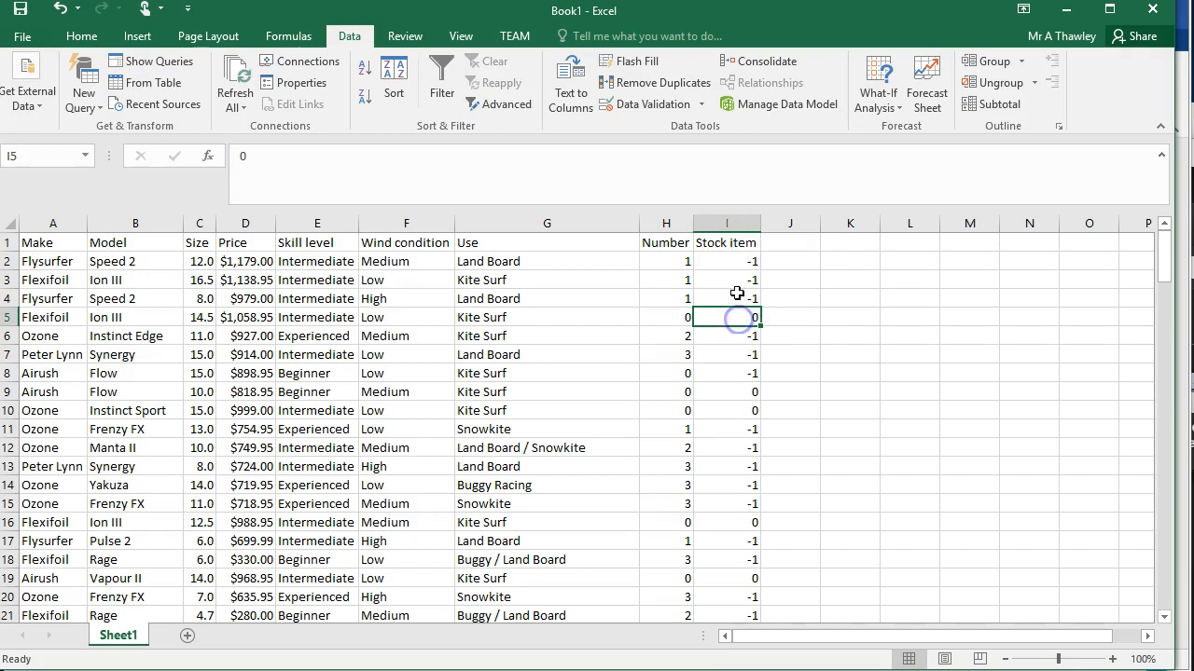
{"action": "left_click", "coordinate": [672, 261]}
{"action": "mouse_move", "coordinate": [672, 261]}
{"action": "left_mouse_down"}
{"action": "mouse_move", "coordinate": [673, 313]}
{"action": "mouse_move", "coordinate": [681, 276]}
{"action": "left_mouse_up"}
Replace the Stock item value in cell I2 with the formula =IF(H2>0,"Yes","No")
{"action": "left_click", "coordinate": [750, 261]}
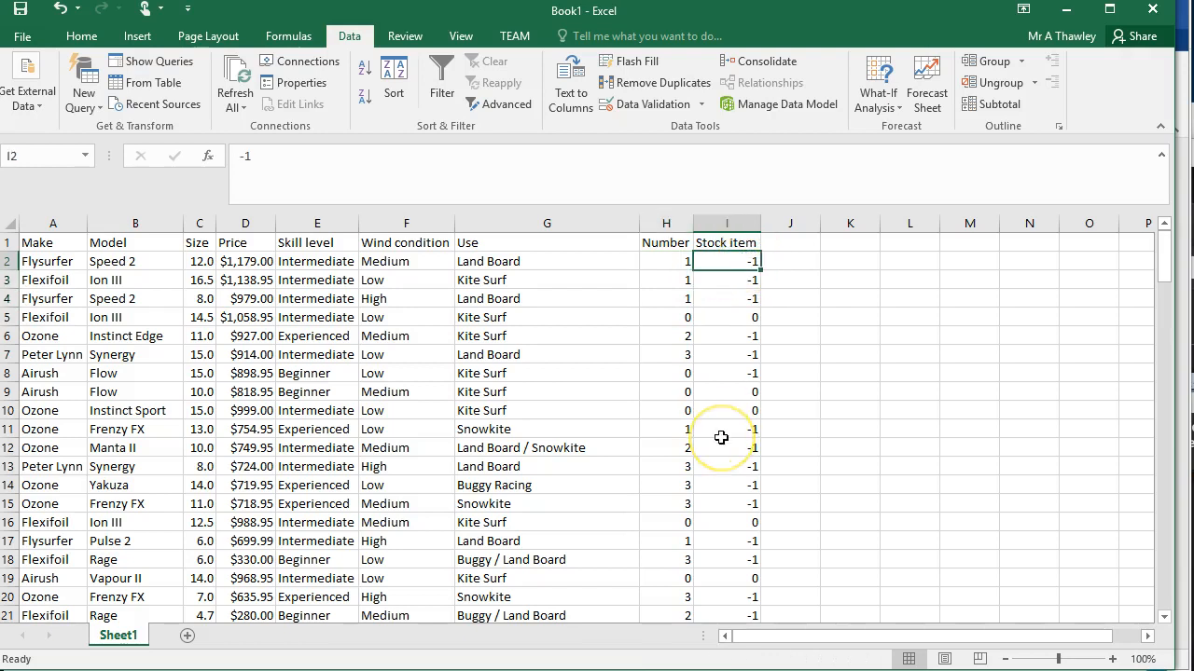
{"action": "type", "text": "="}
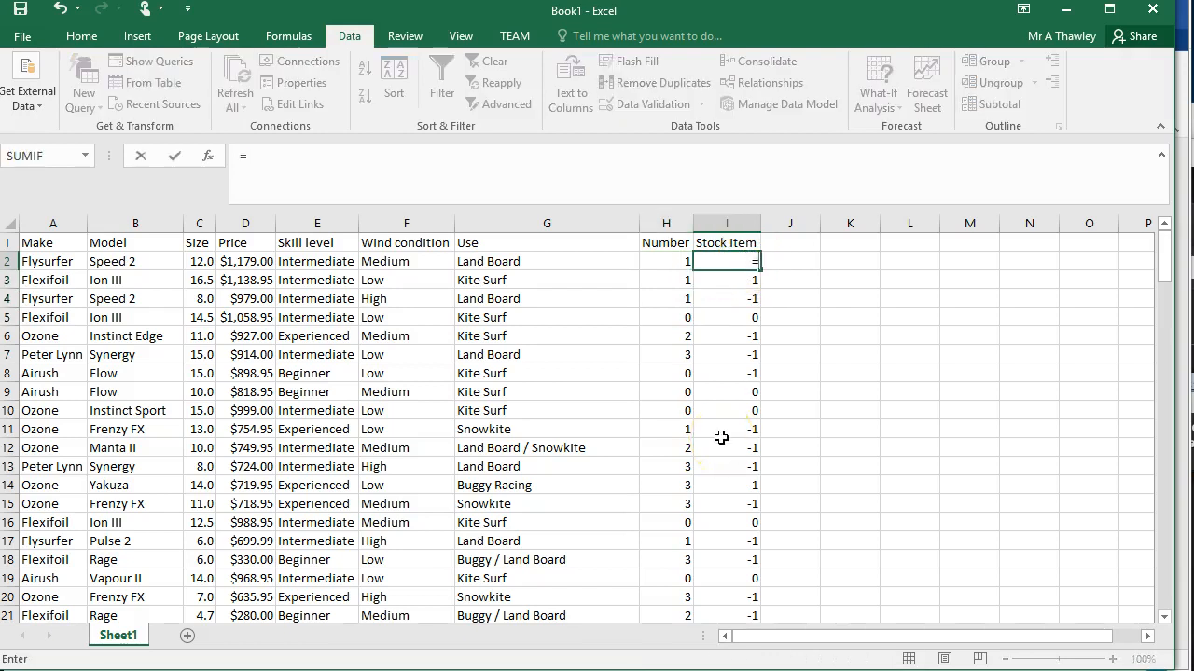
{"action": "type", "text": "if"}
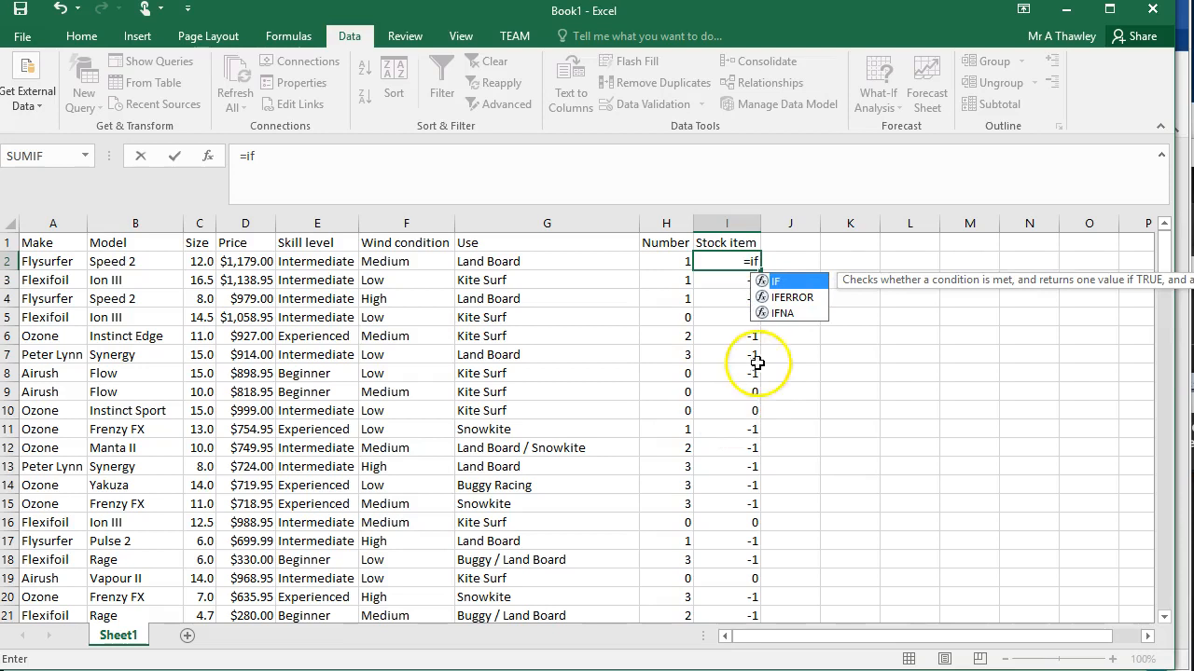
{"action": "double_click", "coordinate": [782, 284]}
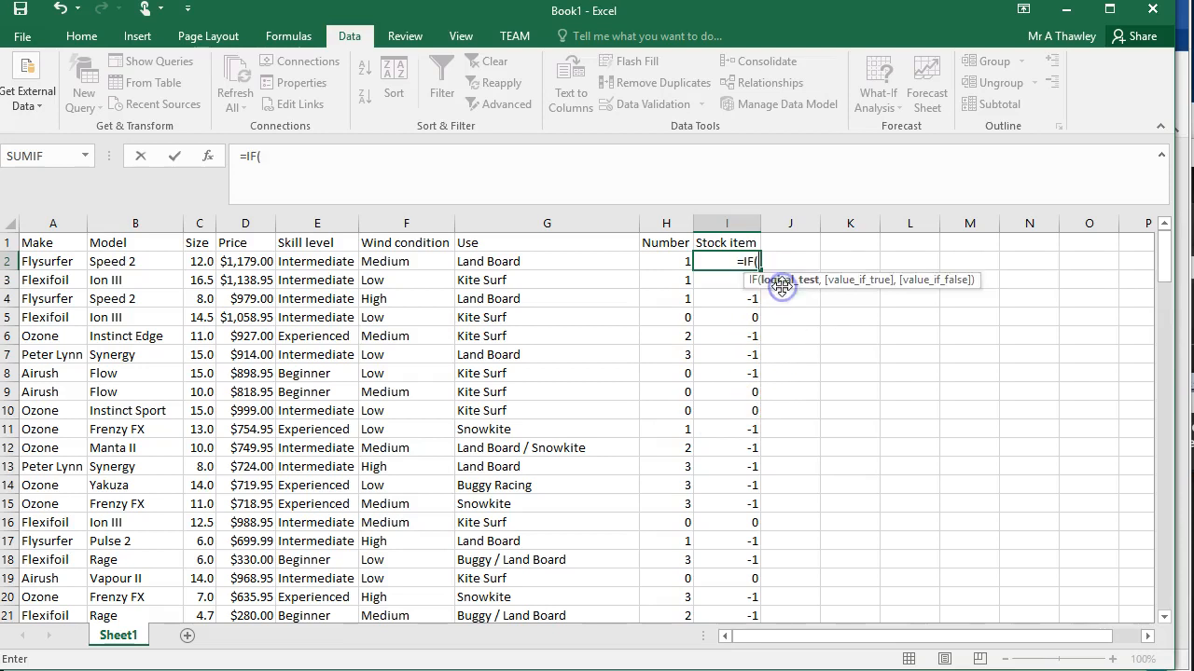
{"action": "left_click", "coordinate": [669, 259]}
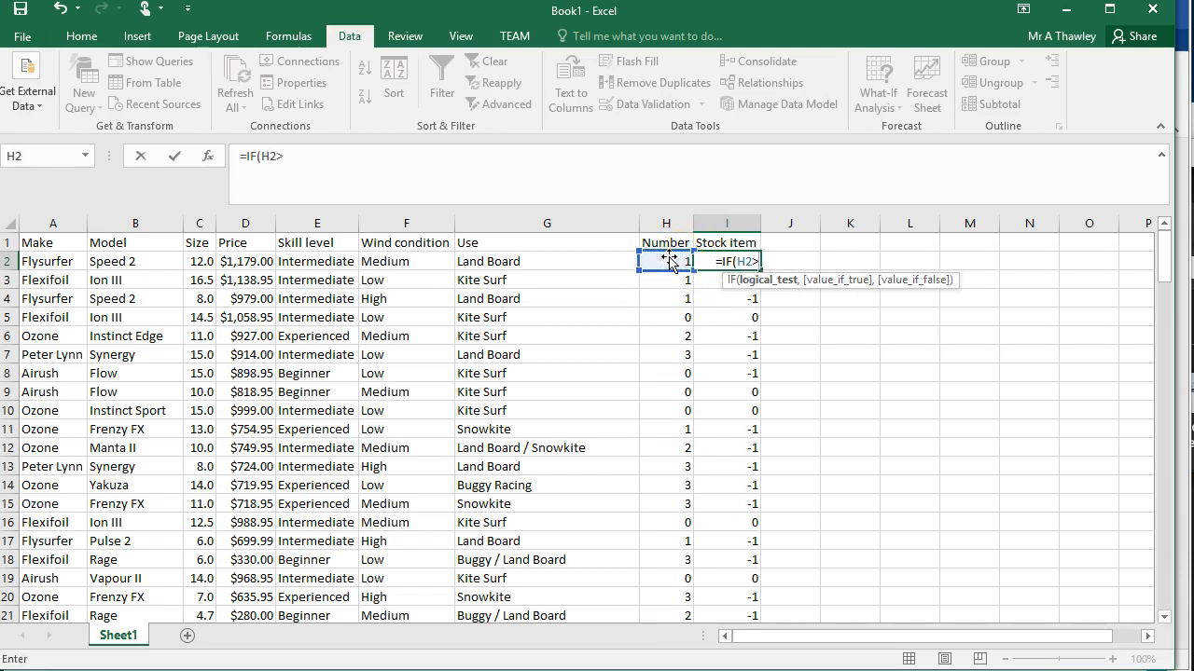
{"action": "type", "text": ">0"}
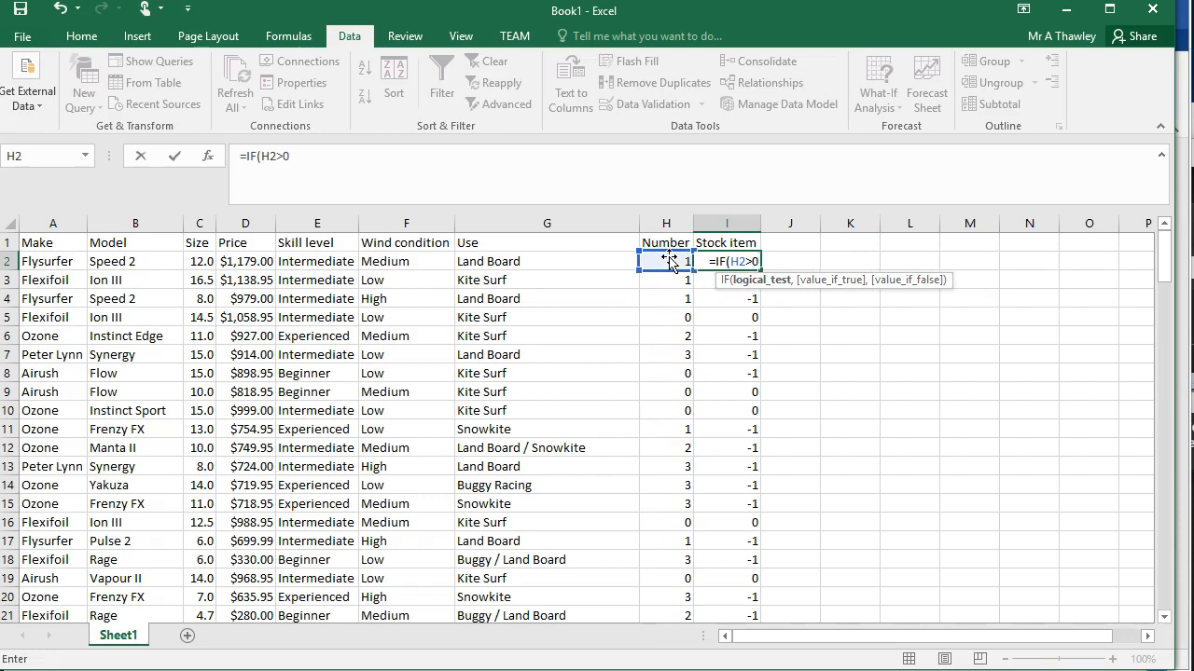
{"action": "type", "text": ","}
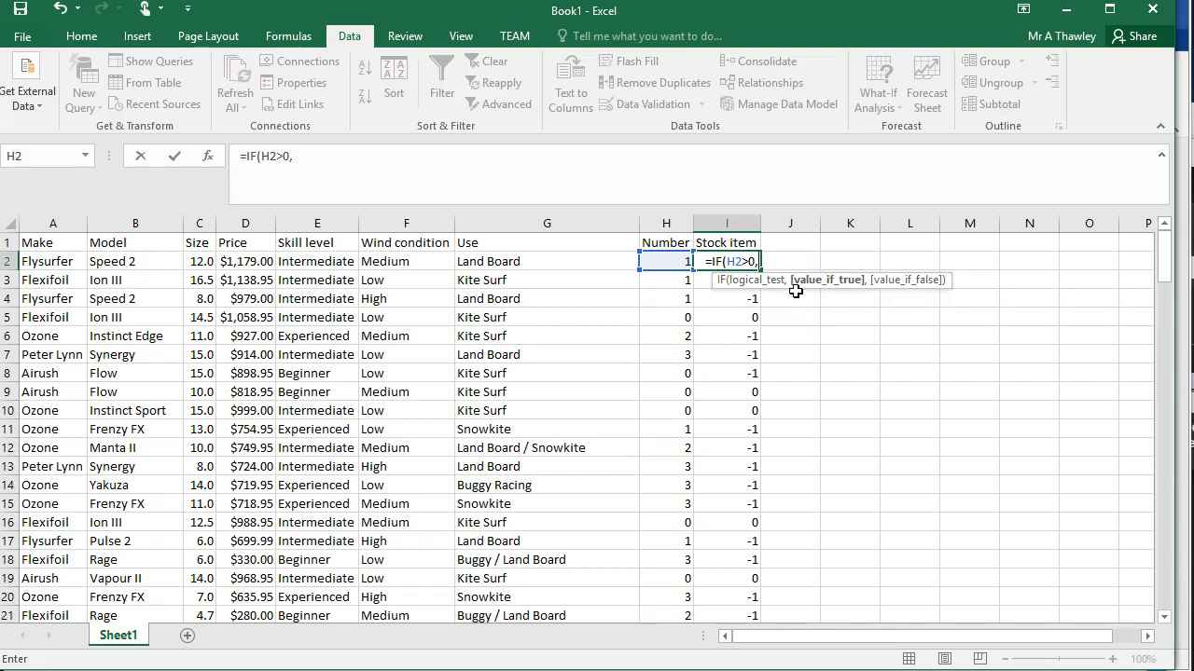
{"action": "type", "text": "\""}
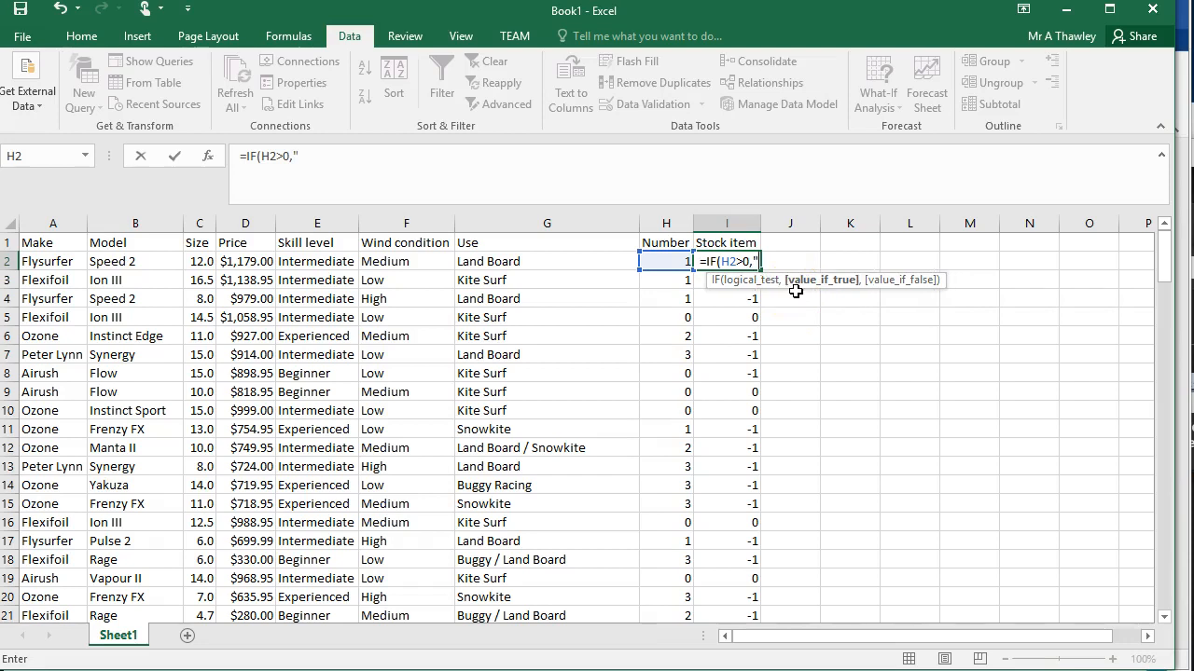
{"action": "type", "text": "y"}
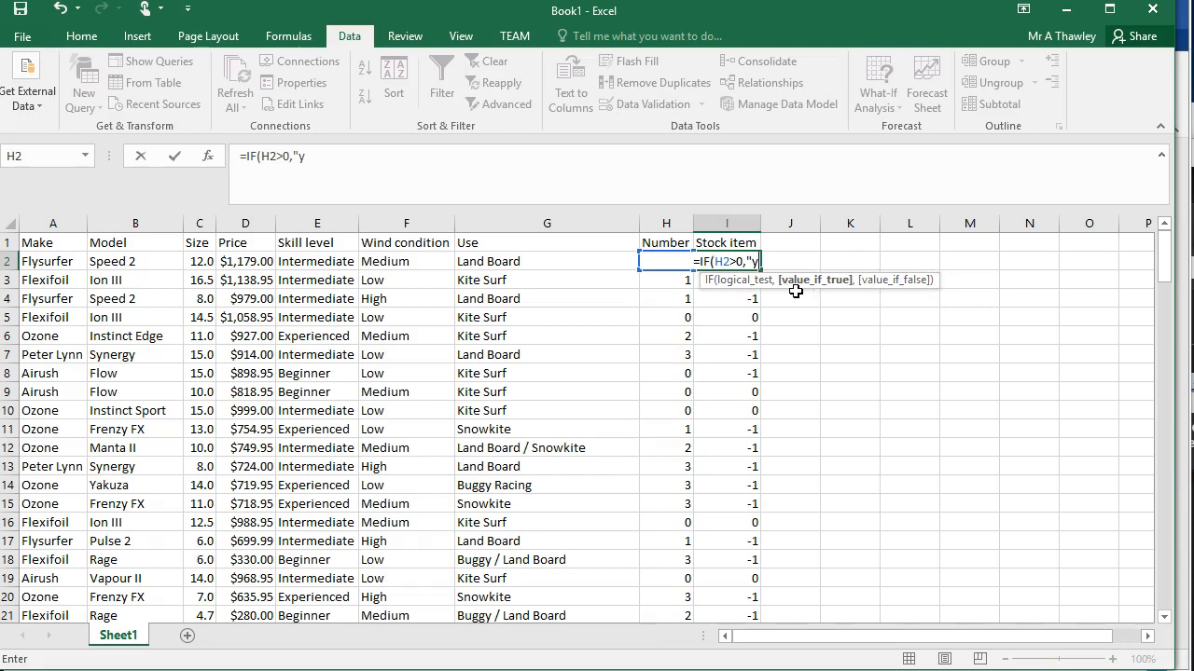
{"action": "type", "text": "es\""}
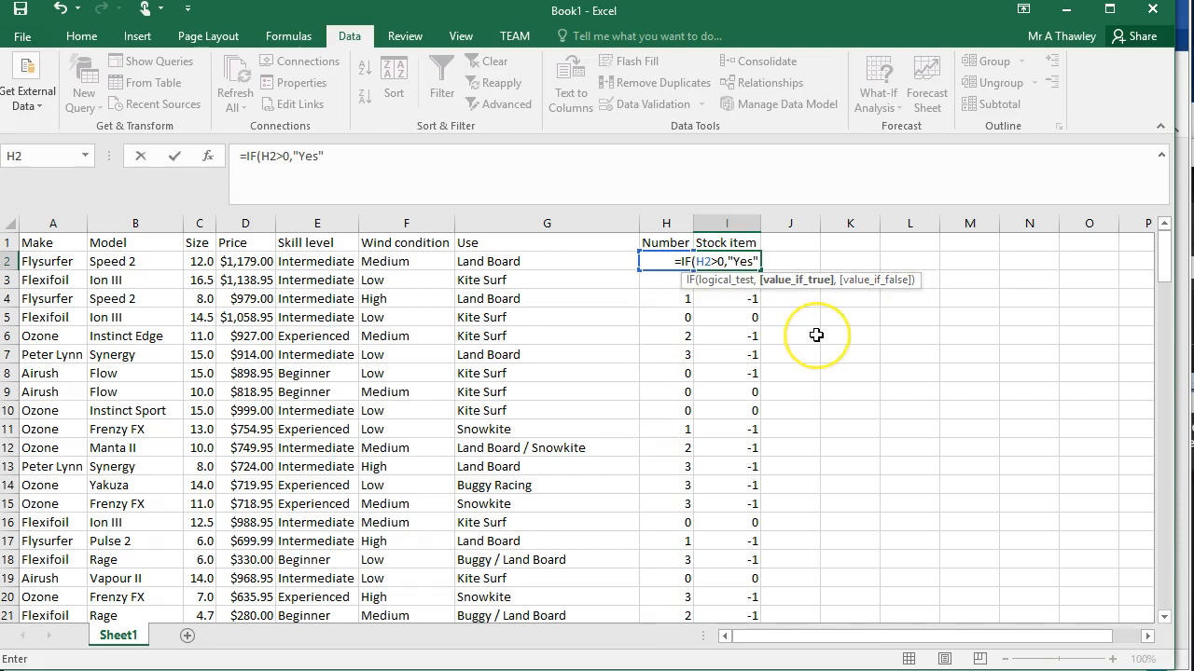
{"action": "type", "text": ",\"No\""}
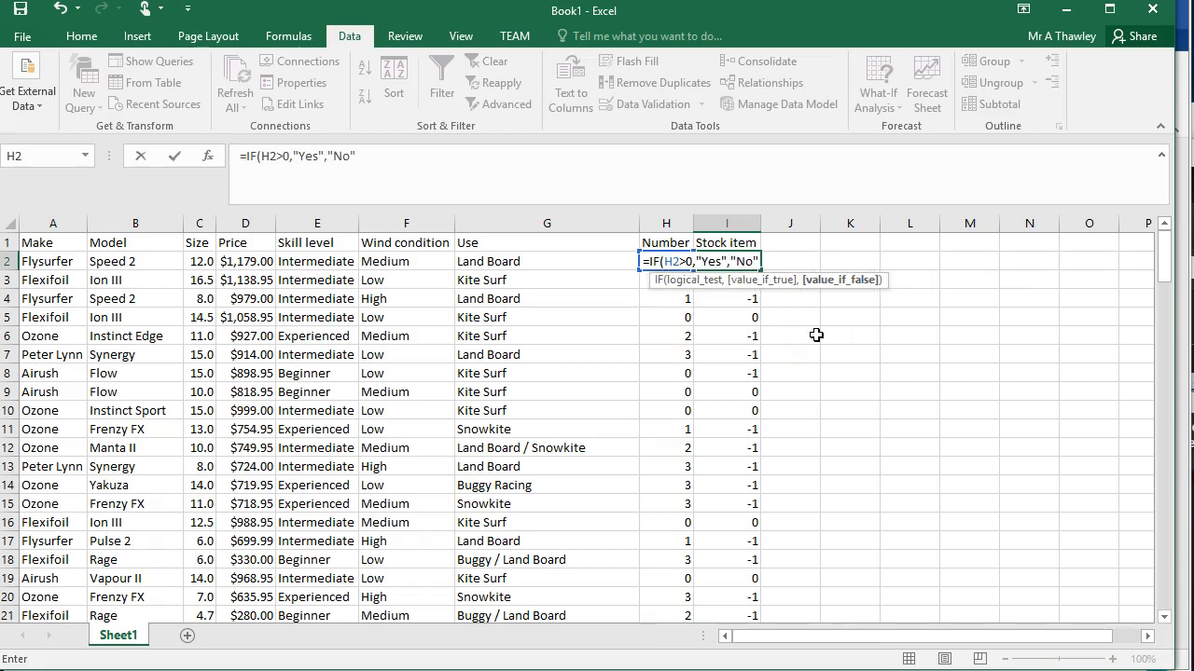
{"action": "key", "text": "Return"}
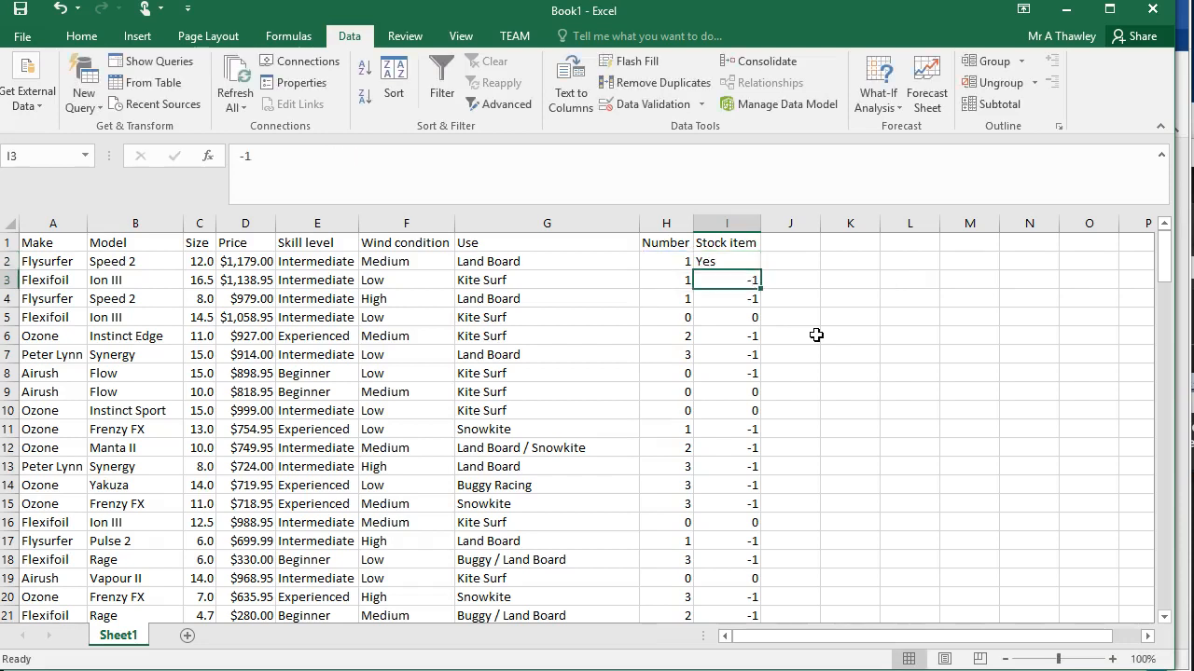
Fill the Stock item formula from I2 down to I144 and return to the start of the data
{"action": "left_click", "coordinate": [719, 259]}
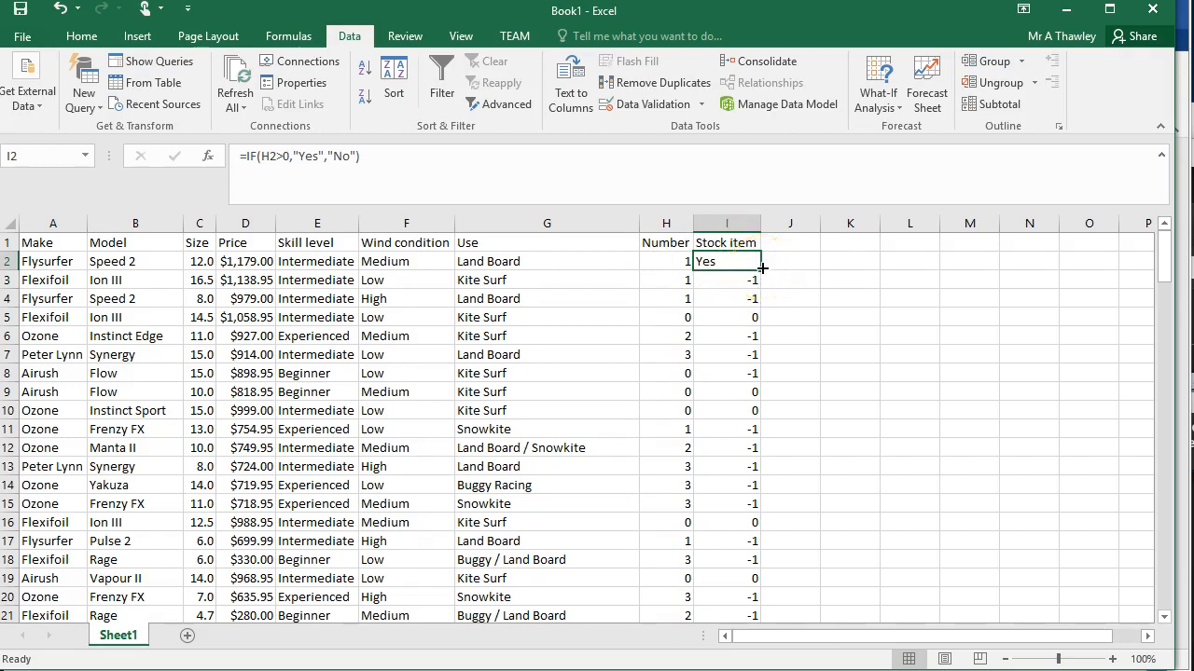
{"action": "left_click_drag", "start_coordinate": [760, 271], "coordinate": [741, 565]}
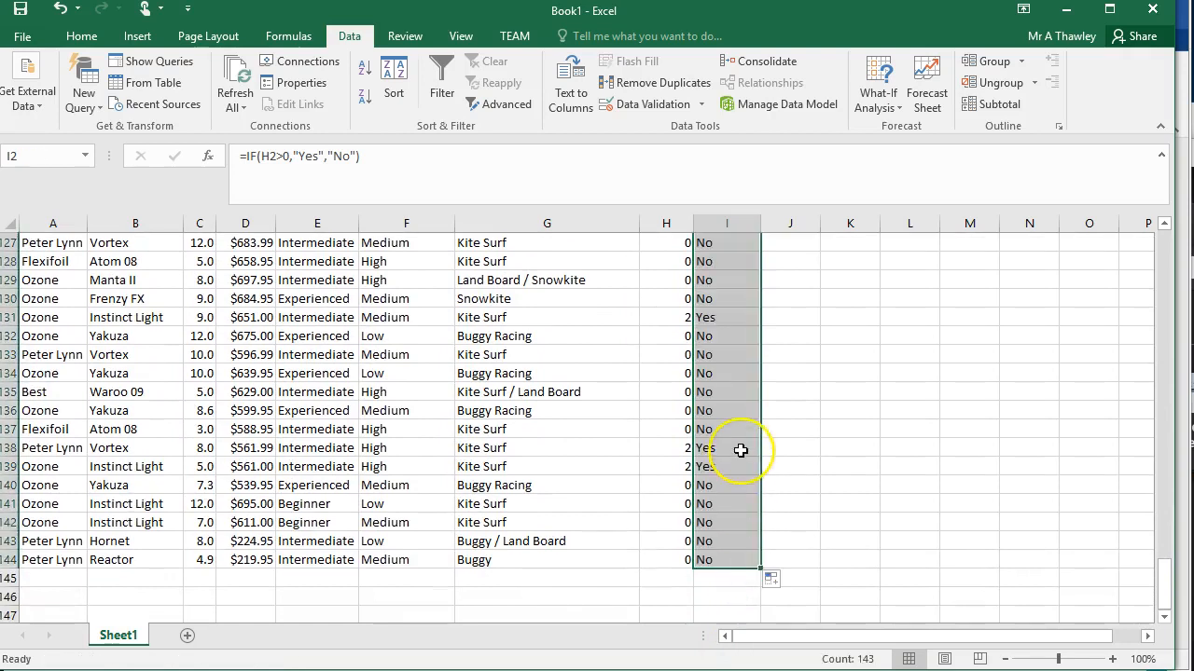
{"action": "scroll", "coordinate": [738, 449], "scroll_direction": "up", "scroll_amount": 10}
{"action": "scroll", "coordinate": [741, 450], "scroll_direction": "up", "scroll_amount": 20}
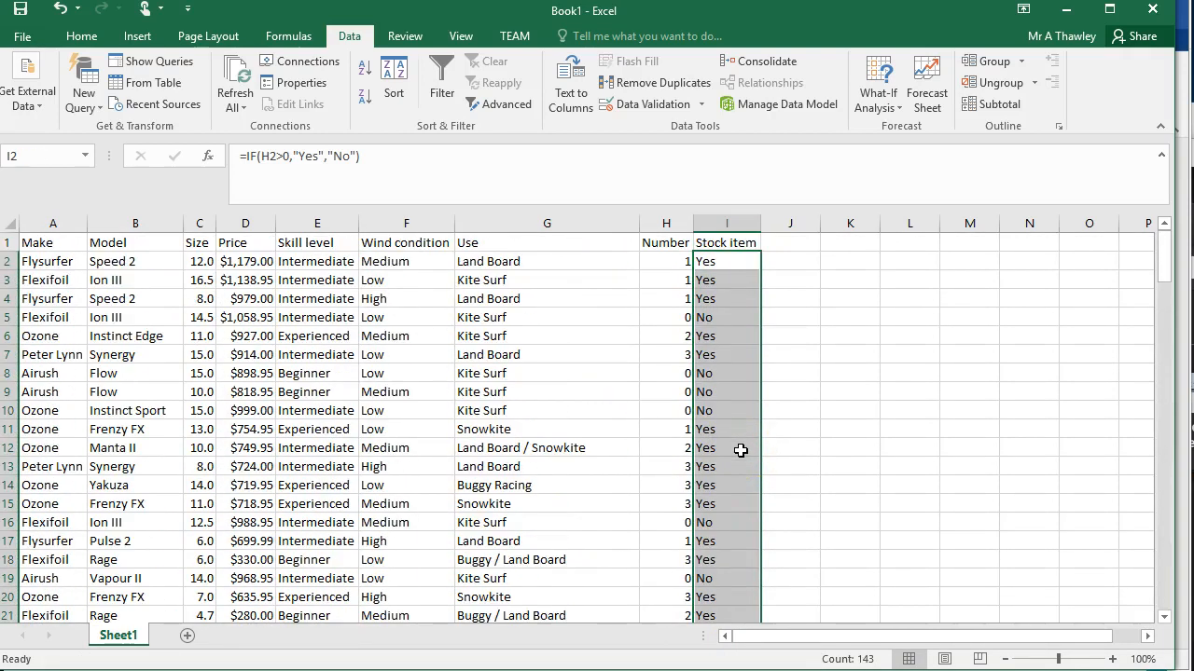